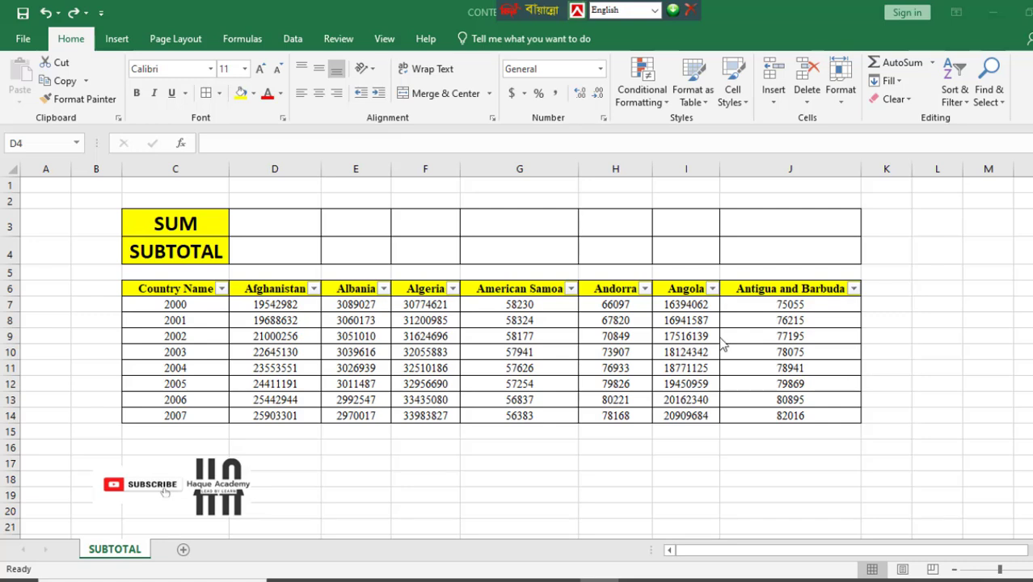
# Examine the table's year rows 2000 to 2007, the country headers and the values beneath them
pyautogui.doubleClick(265, 247)
pyautogui.click(206, 314)
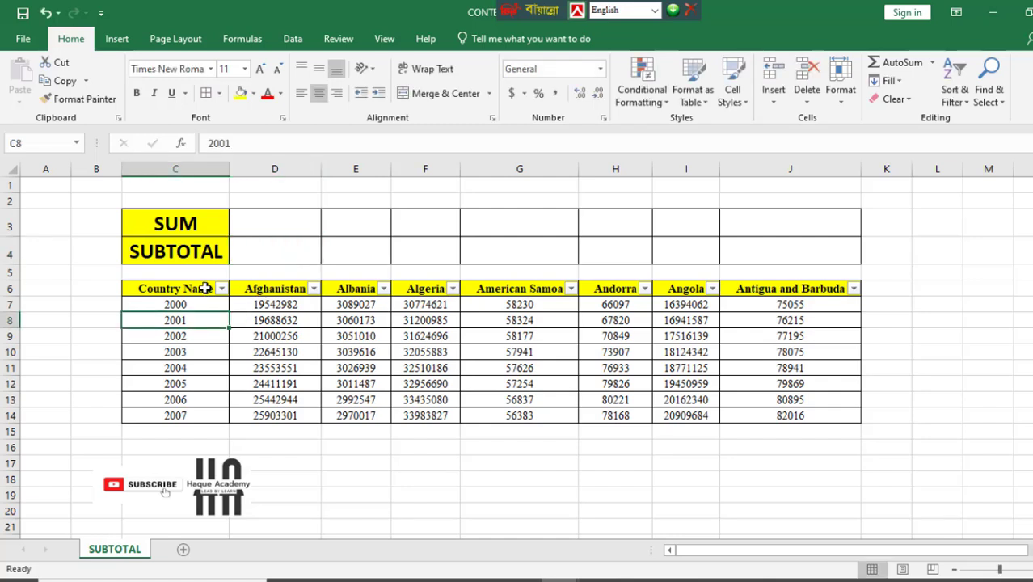
pyautogui.click(204, 289)
pyautogui.moveTo(205, 290); pyautogui.dragTo(188, 415)
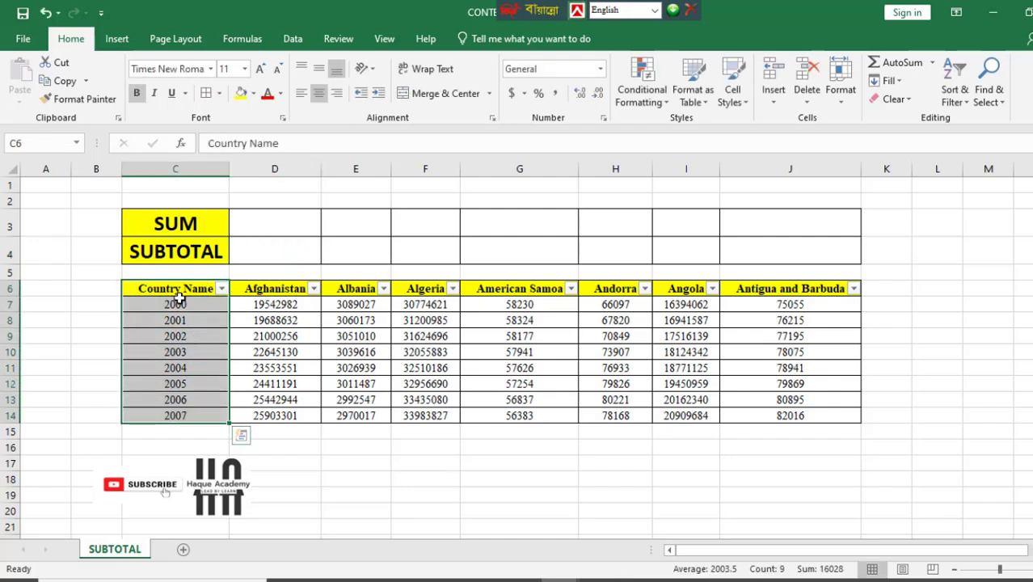
pyautogui.click(199, 303)
pyautogui.moveTo(199, 304); pyautogui.dragTo(191, 414)
pyautogui.moveTo(252, 288); pyautogui.dragTo(809, 289)
pyautogui.moveTo(276, 304); pyautogui.dragTo(760, 414)
pyautogui.click(166, 305)
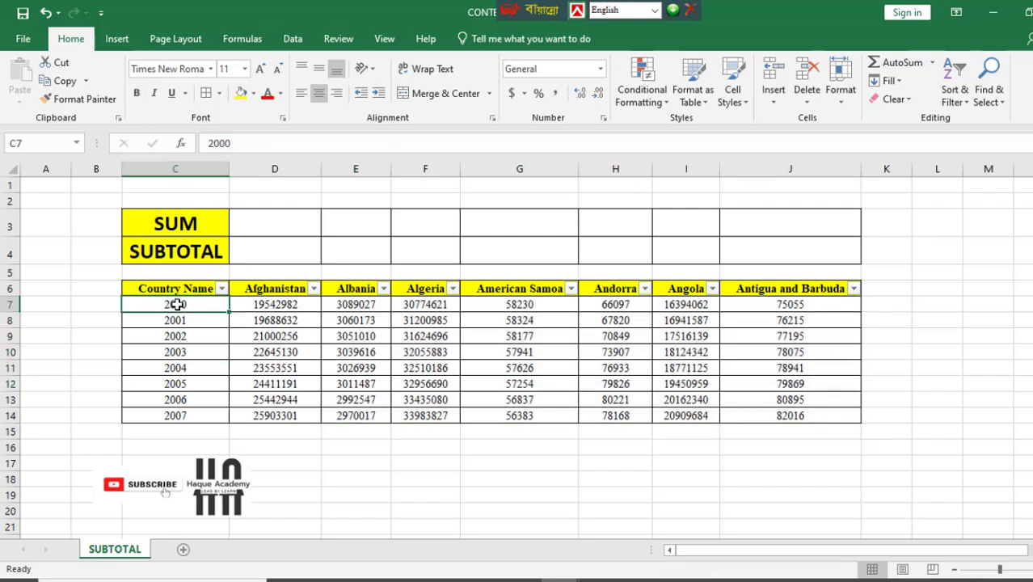
pyautogui.moveTo(180, 304); pyautogui.dragTo(184, 418)
pyautogui.moveTo(201, 305); pyautogui.dragTo(188, 418)
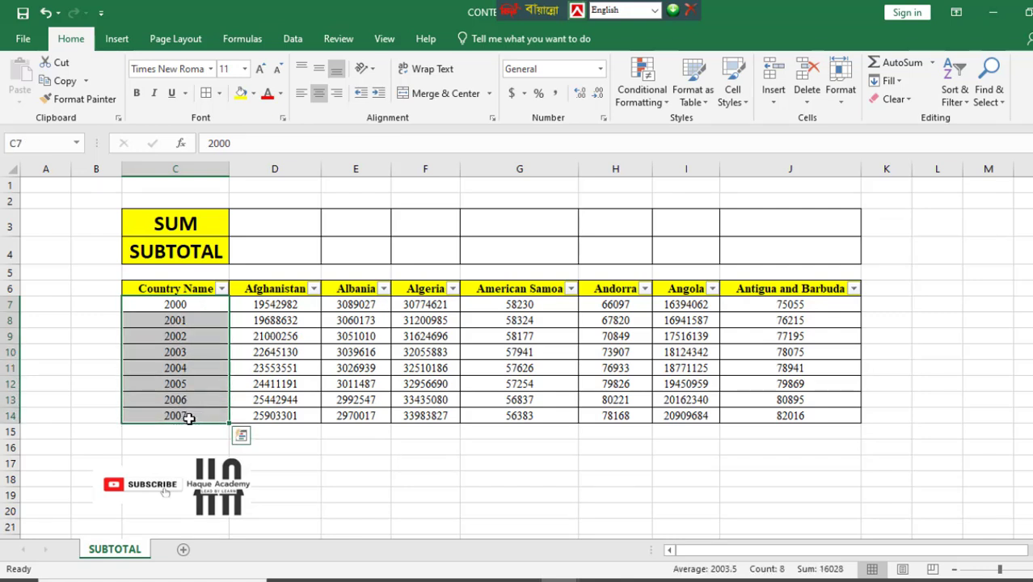
pyautogui.click(289, 284)
pyautogui.moveTo(337, 288); pyautogui.dragTo(738, 289)
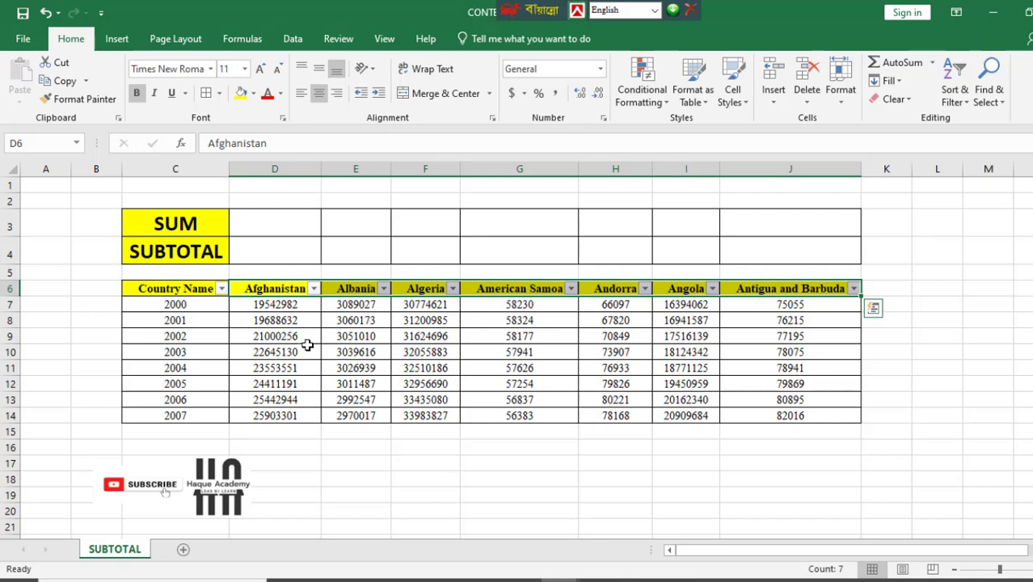
# Start a SUBTOTAL formula in cell D4 and look through its available function numbers
pyautogui.click(277, 247)
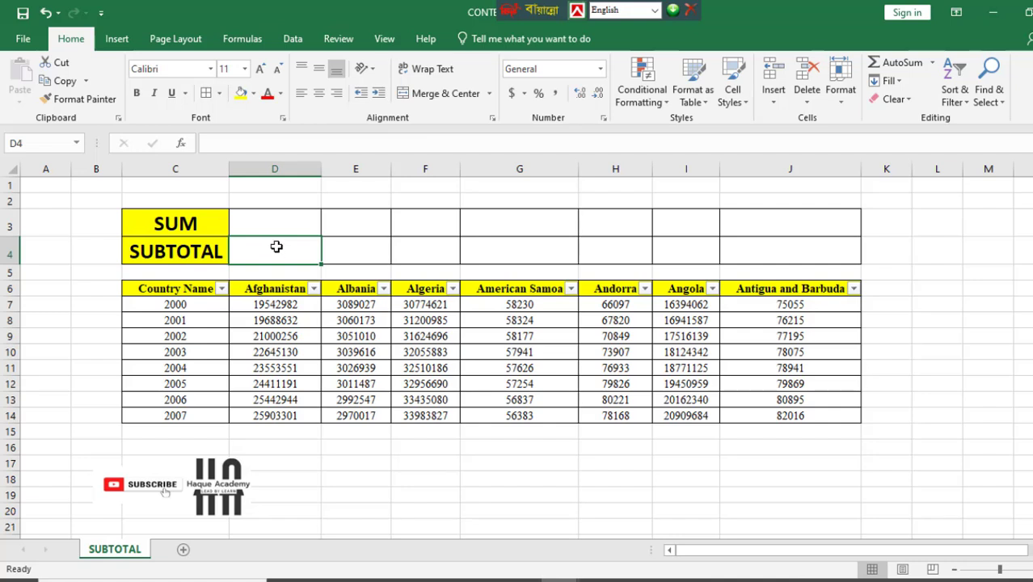
pyautogui.doubleClick(277, 247)
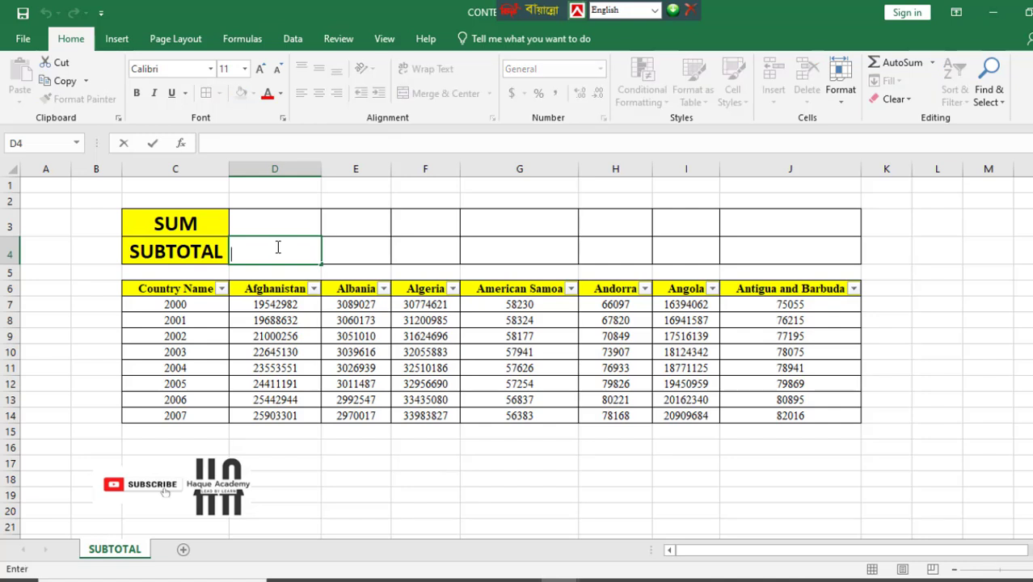
pyautogui.write('=s')
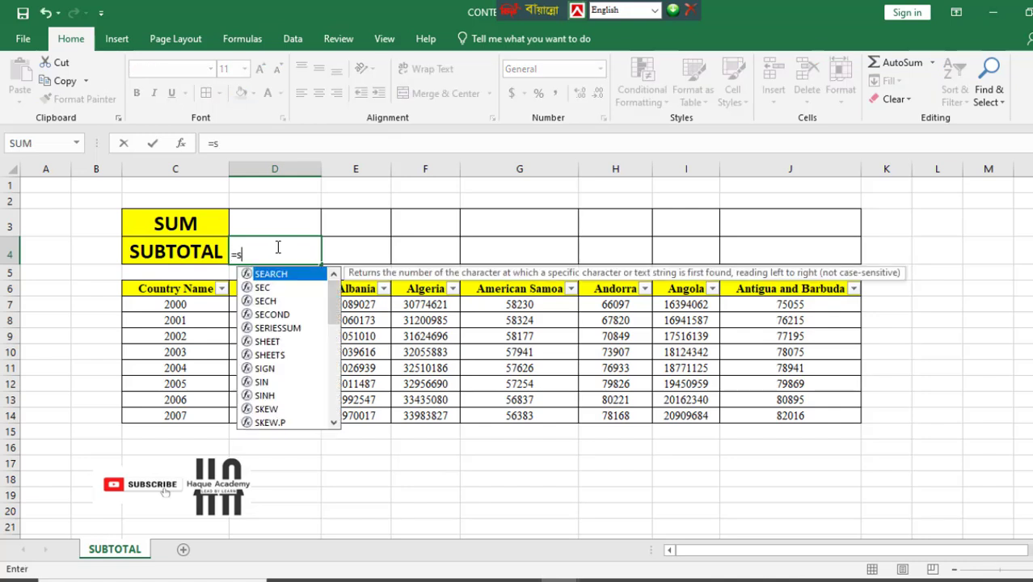
pyautogui.write('ub')
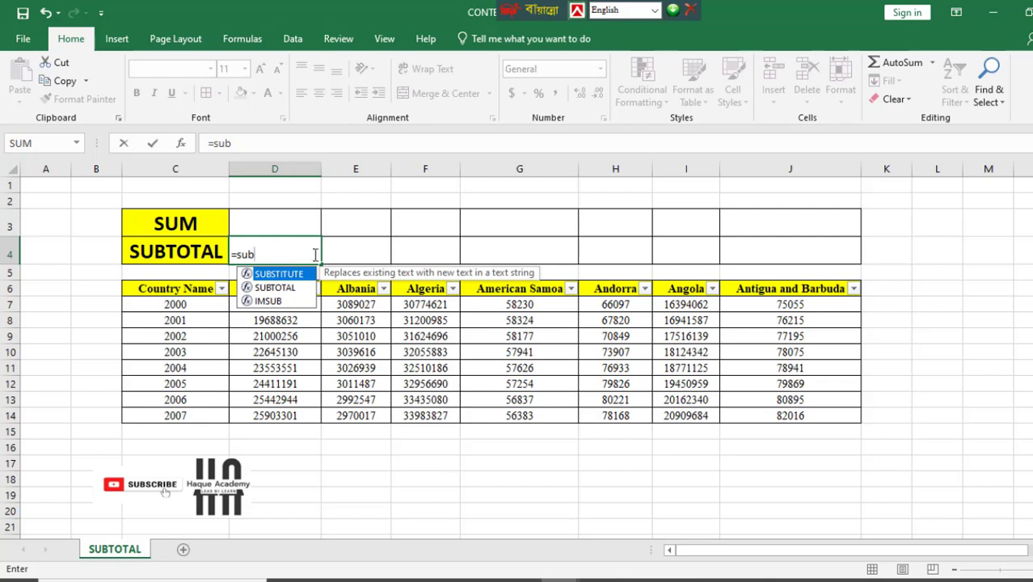
pyautogui.doubleClick(277, 287)
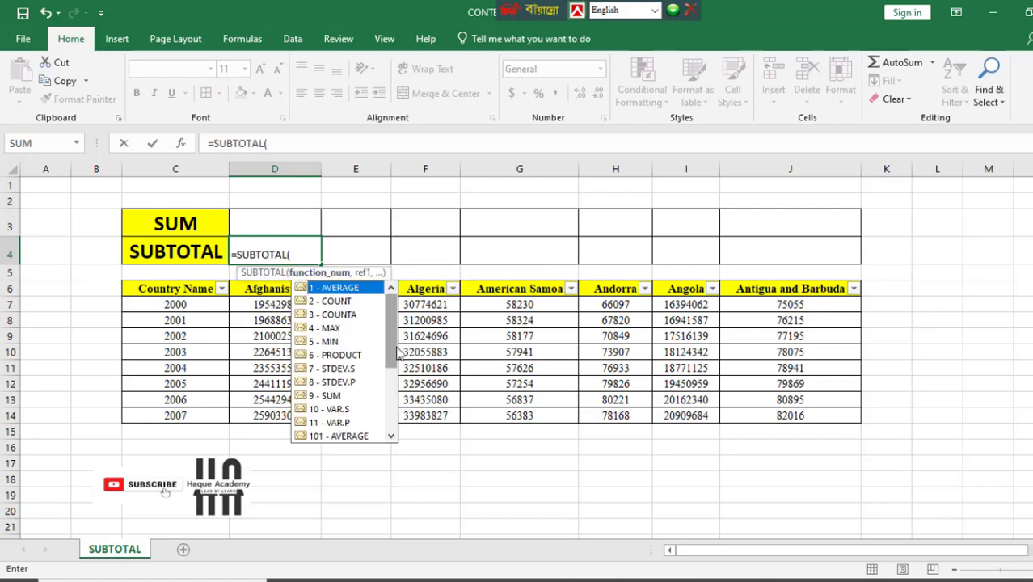
pyautogui.scroll(-1, 393, 360)
pyautogui.scroll(-2, 394, 360)
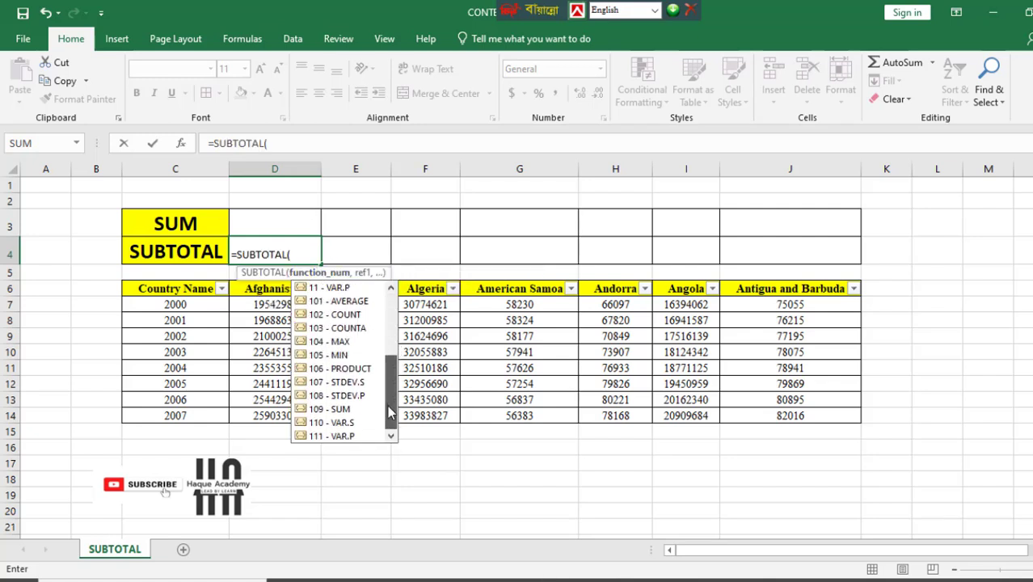
pyautogui.scroll(4, 373, 312)
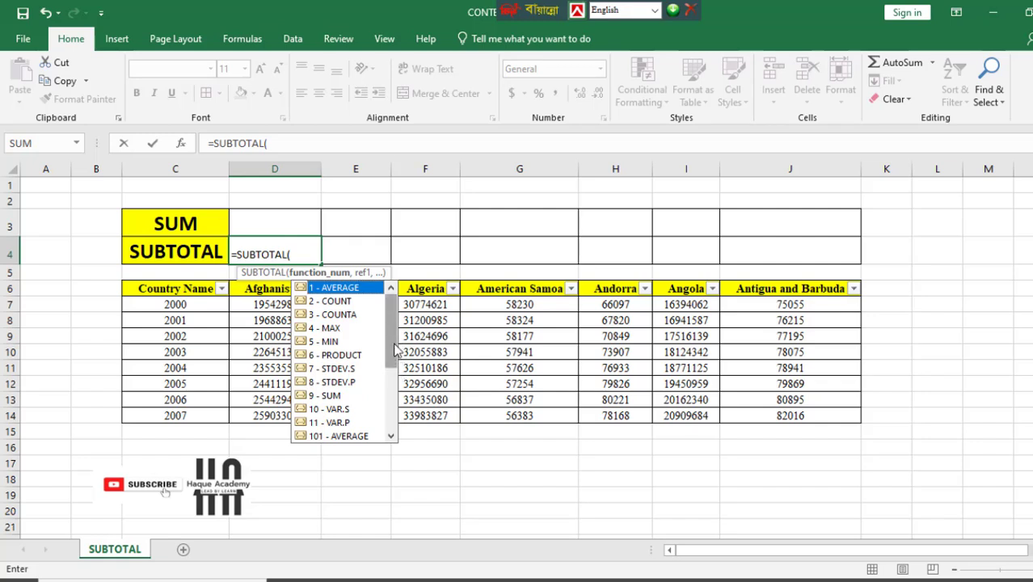
pyautogui.moveTo(395, 343); pyautogui.dragTo(388, 396)
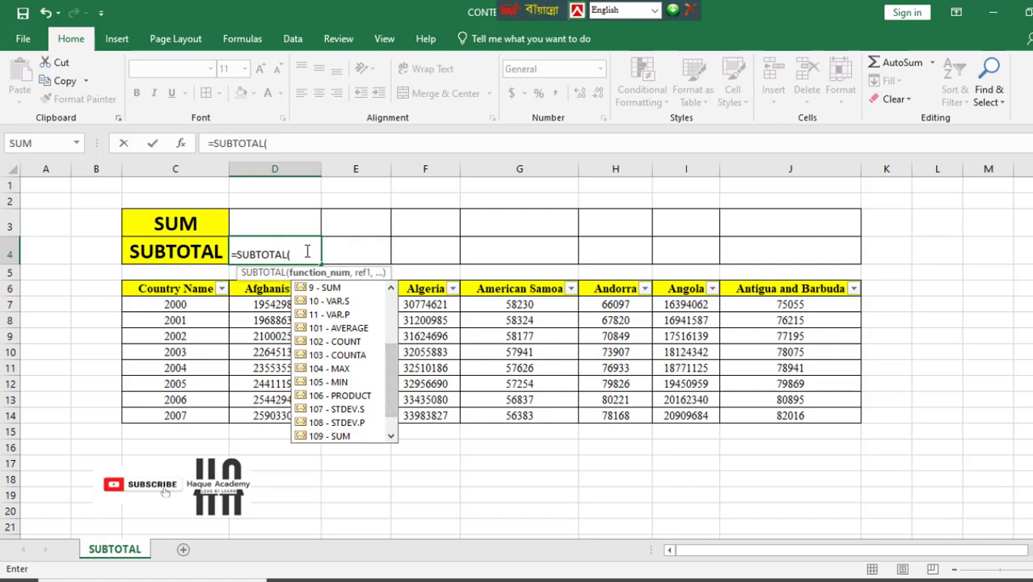
pyautogui.write('9')
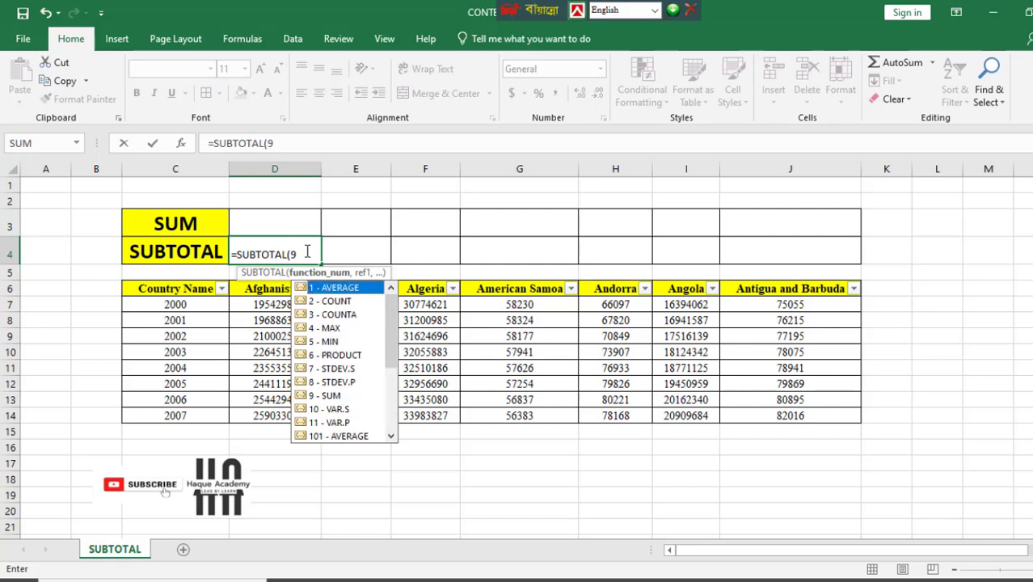
pyautogui.write(',')
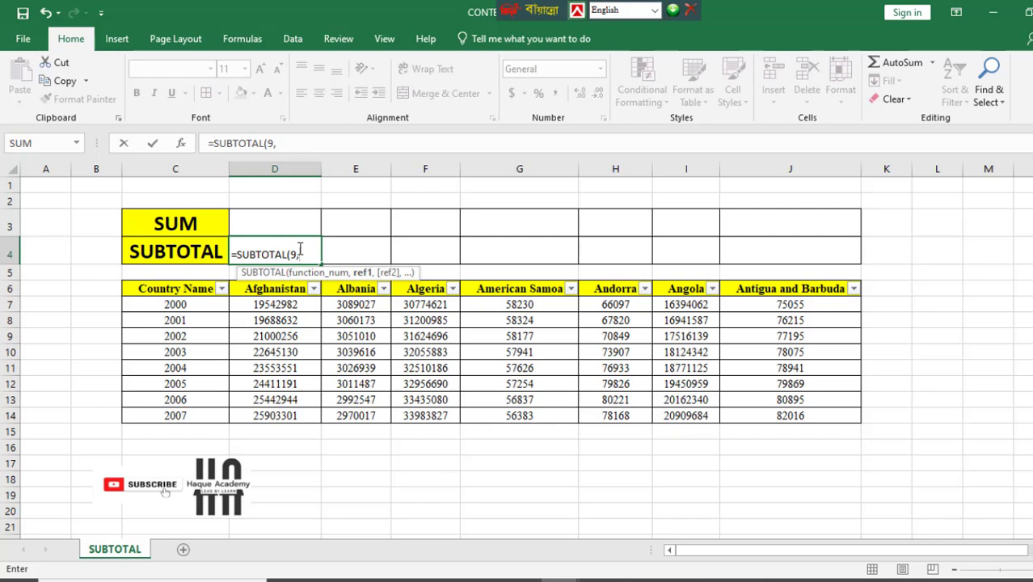
pyautogui.press('BackSpace')
pyautogui.press('BackSpace')
# Complete the SUBTOTAL formula in D4 with function 9 - SUM over the Afghanistan values D7:D14
pyautogui.moveTo(392, 346)
pyautogui.mouseDown()
pyautogui.moveTo(394, 359)
pyautogui.moveTo(386, 330)
pyautogui.mouseUp()
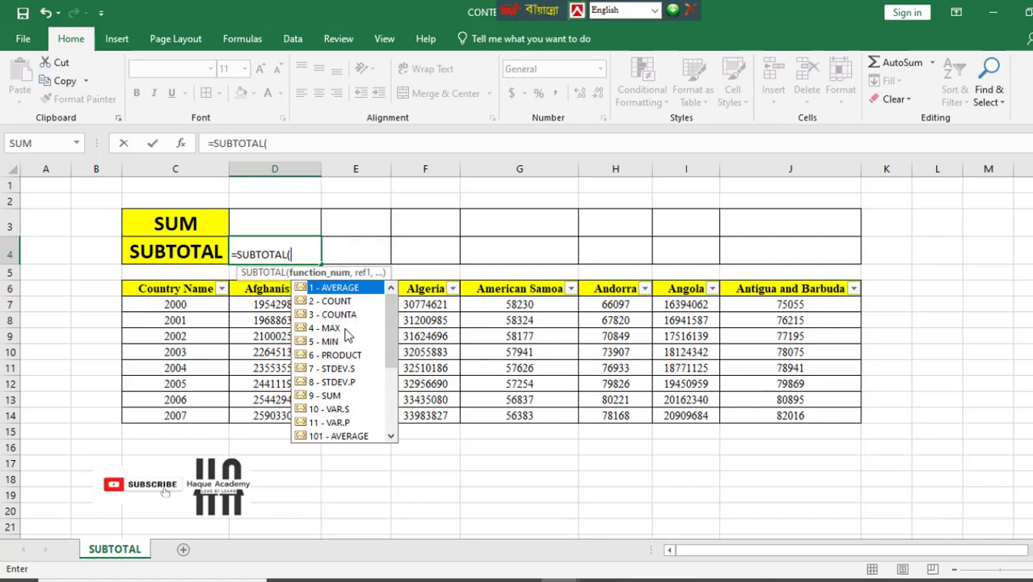
pyautogui.doubleClick(331, 397)
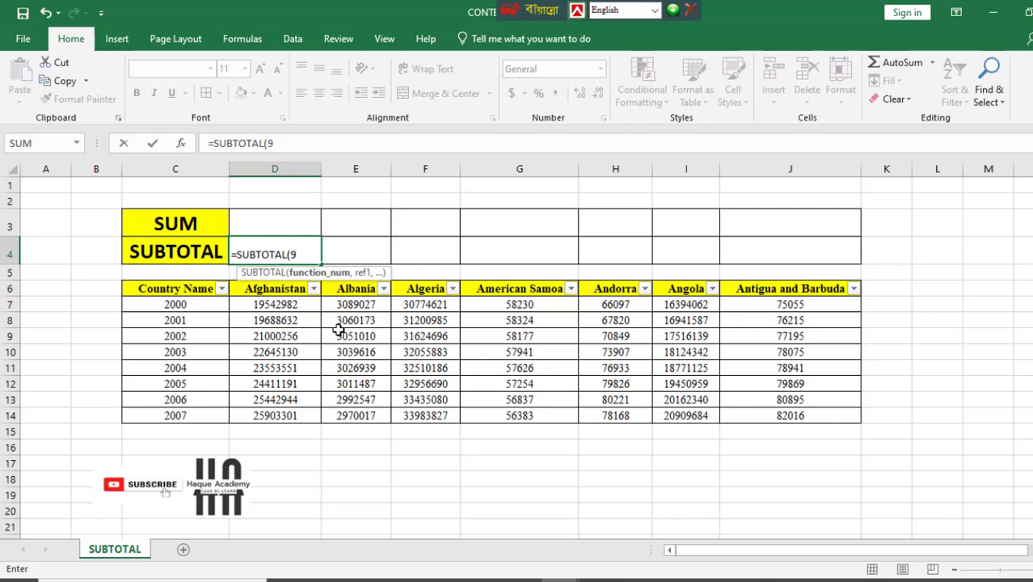
pyautogui.write(',')
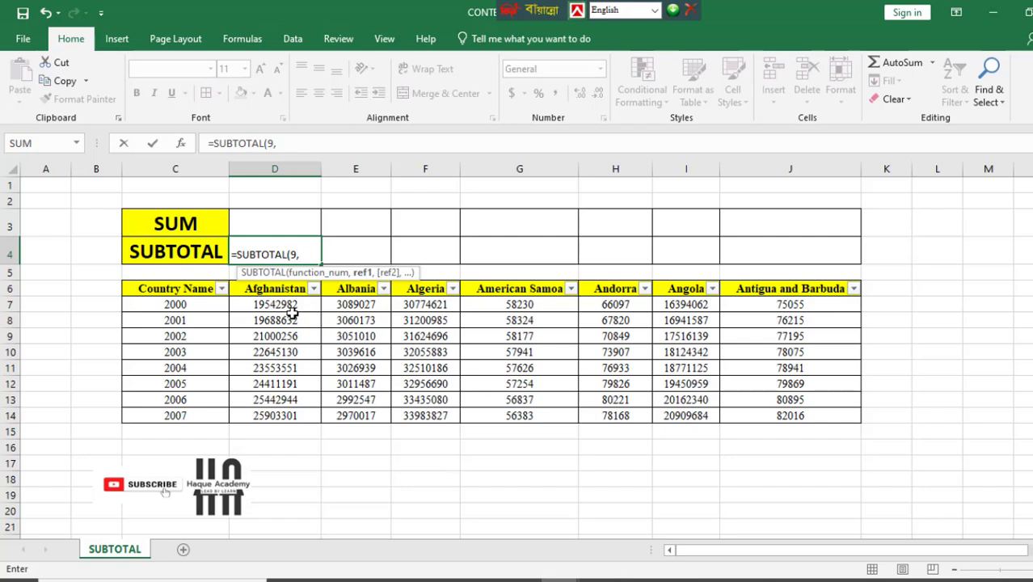
pyautogui.moveTo(289, 306); pyautogui.dragTo(269, 415)
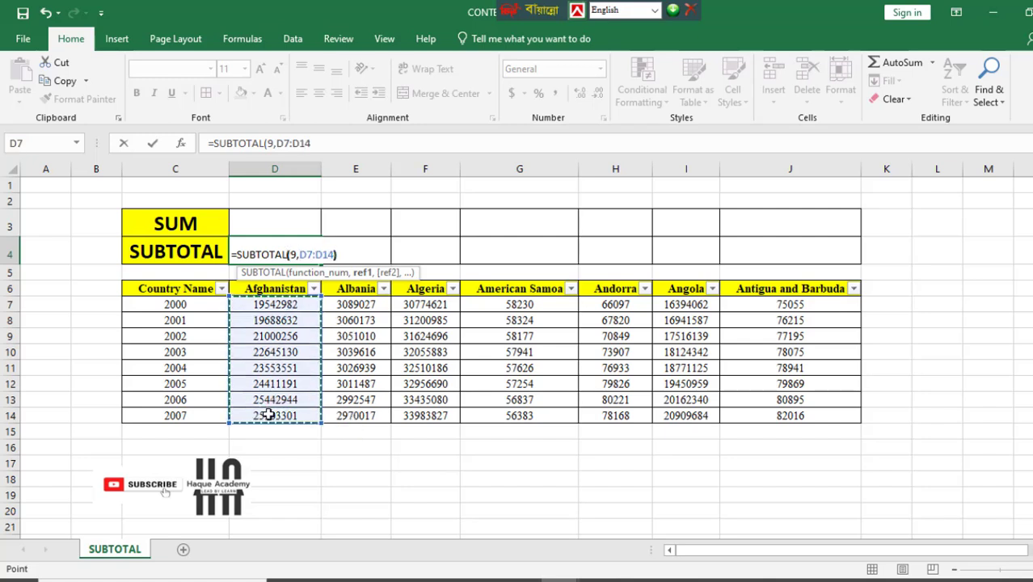
pyautogui.write(')')
pyautogui.press('Return')
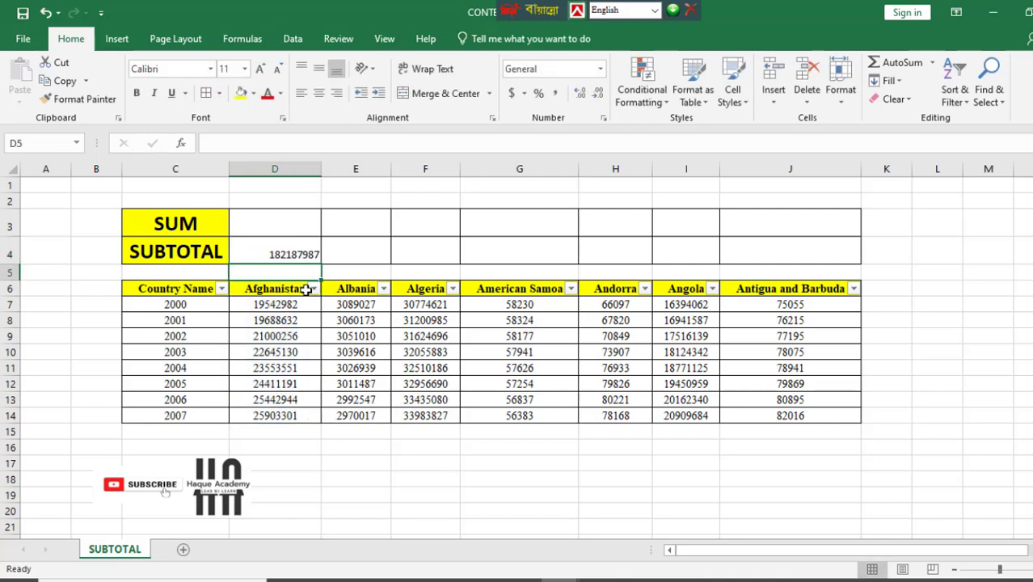
# Inspect the arguments and referenced range of the SUBTOTAL formula in D4 without changing it
pyautogui.click(302, 304)
pyautogui.doubleClick(302, 254)
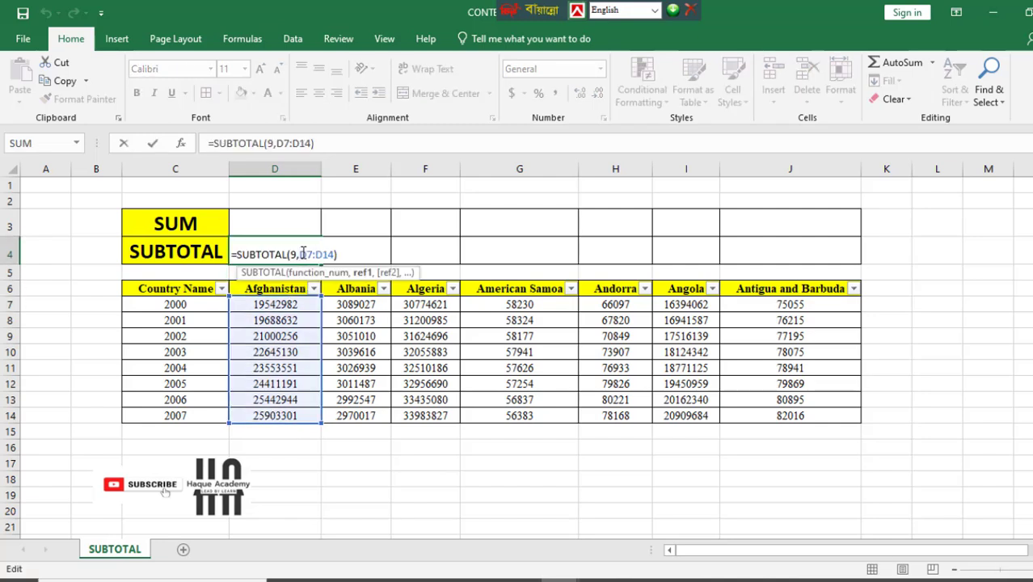
pyautogui.press('Return')
pyautogui.click(303, 254)
pyautogui.doubleClick(302, 254)
pyautogui.press('Return')
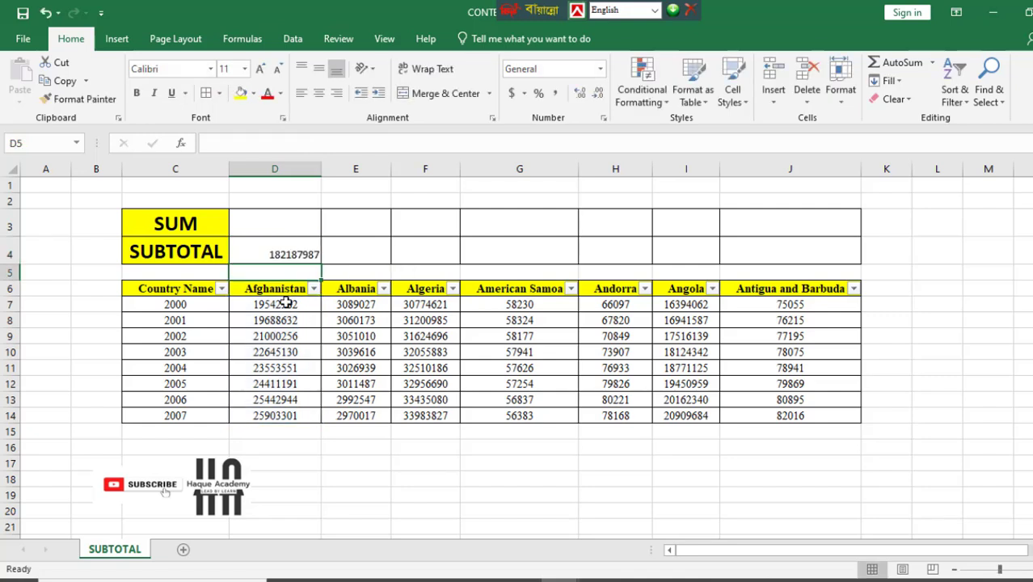
pyautogui.click(283, 304)
# Copy the SUBTOTAL formula from D4 across the row to J4 and check the copies against the Afghanistan data
pyautogui.click(294, 247)
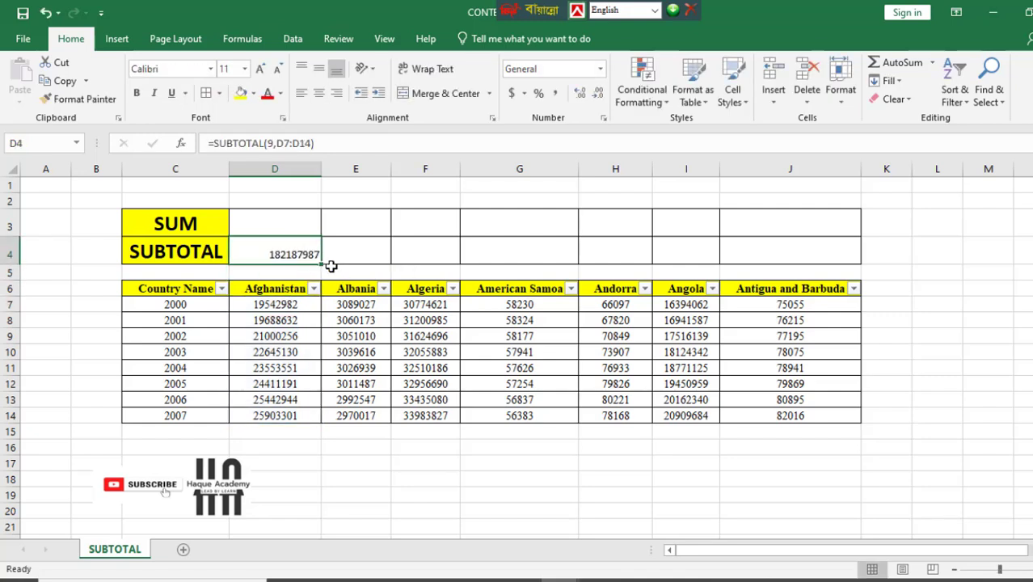
pyautogui.moveTo(322, 267); pyautogui.dragTo(800, 259)
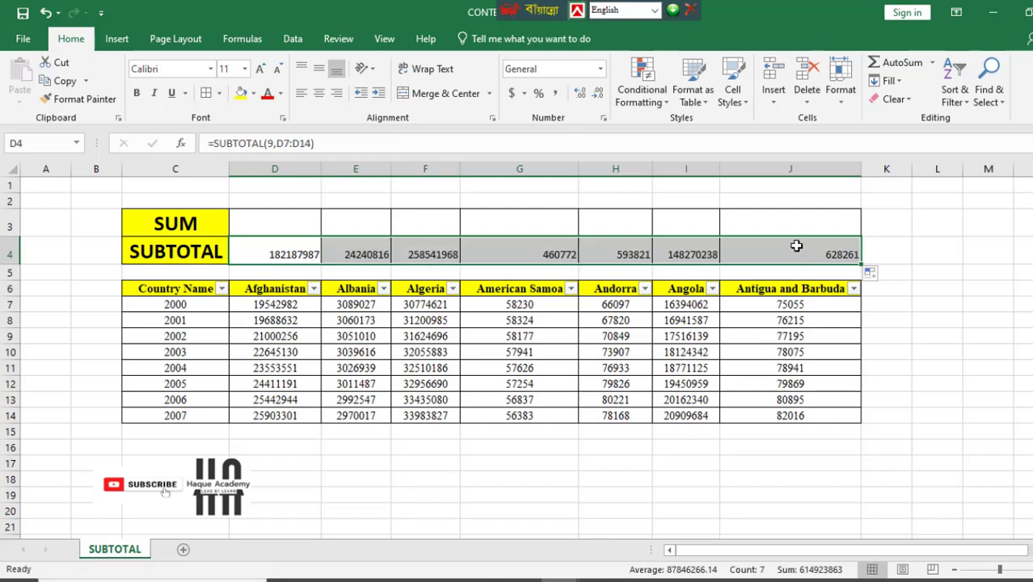
pyautogui.click(356, 257)
pyautogui.click(415, 255)
pyautogui.moveTo(277, 255); pyautogui.dragTo(762, 255)
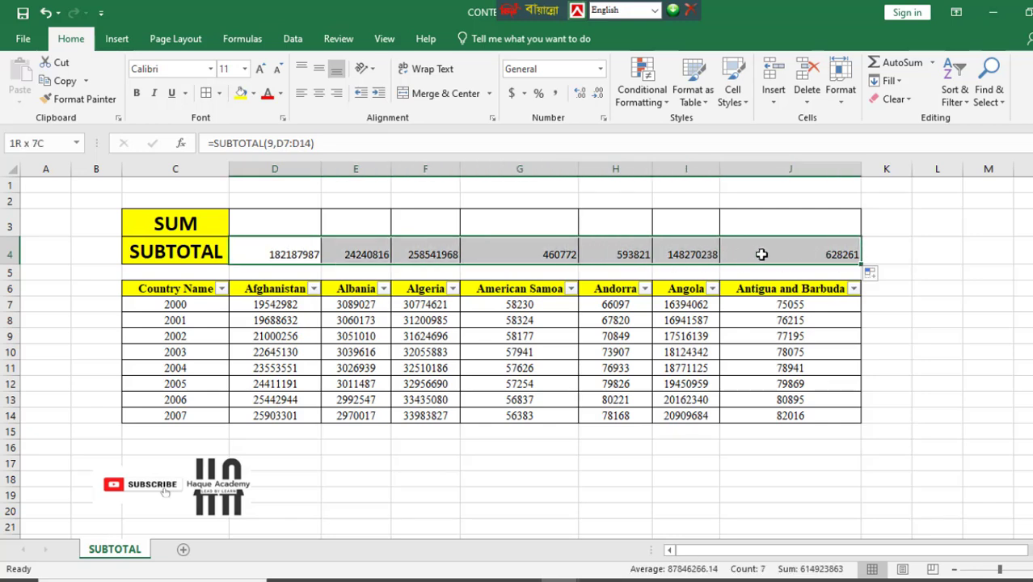
pyautogui.click(288, 333)
pyautogui.moveTo(273, 304); pyautogui.dragTo(275, 416)
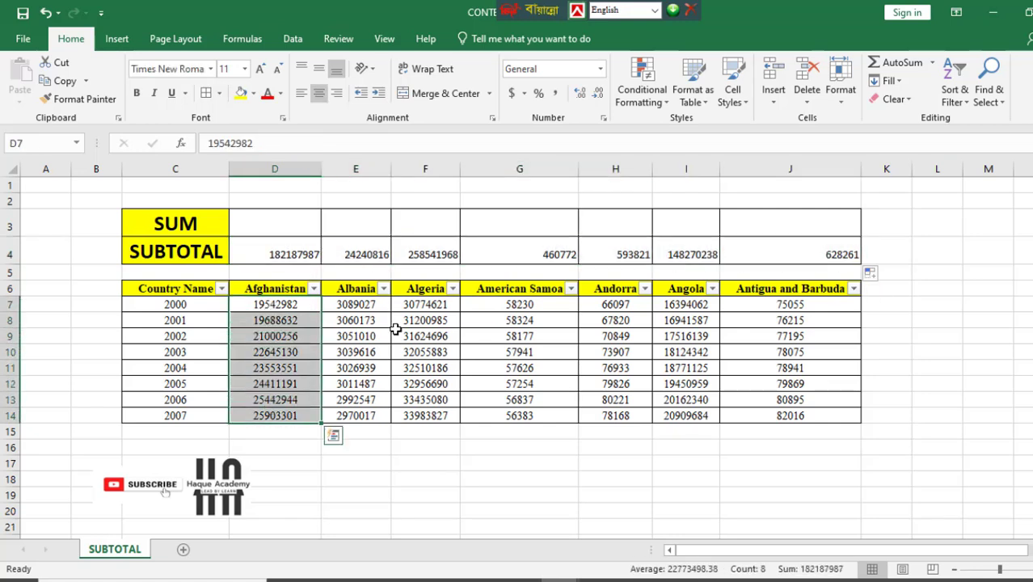
# Enter the formula =SUM(D7:D14) in cell D3 of the SUM row
pyautogui.click(256, 220)
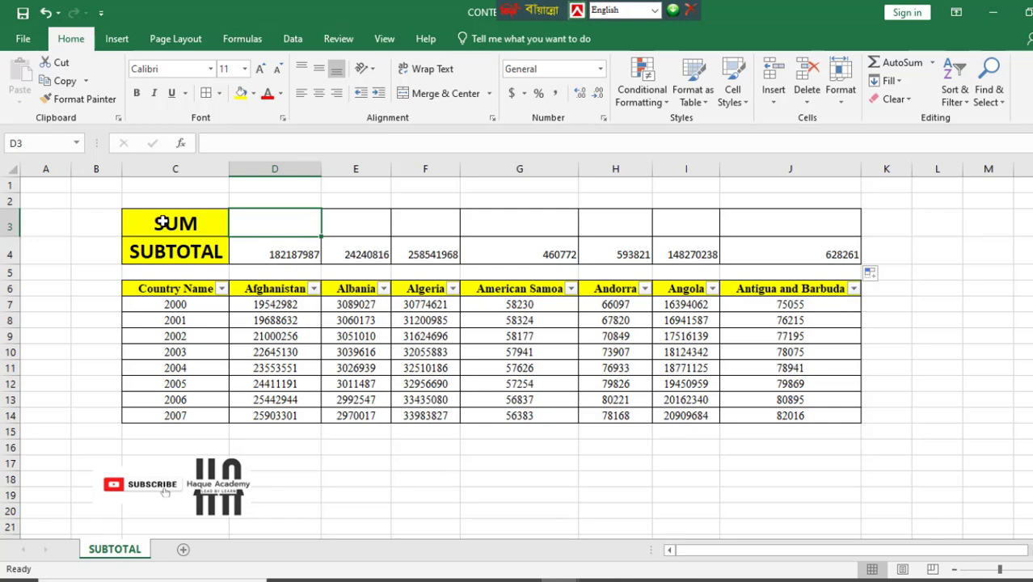
pyautogui.write('=sum')
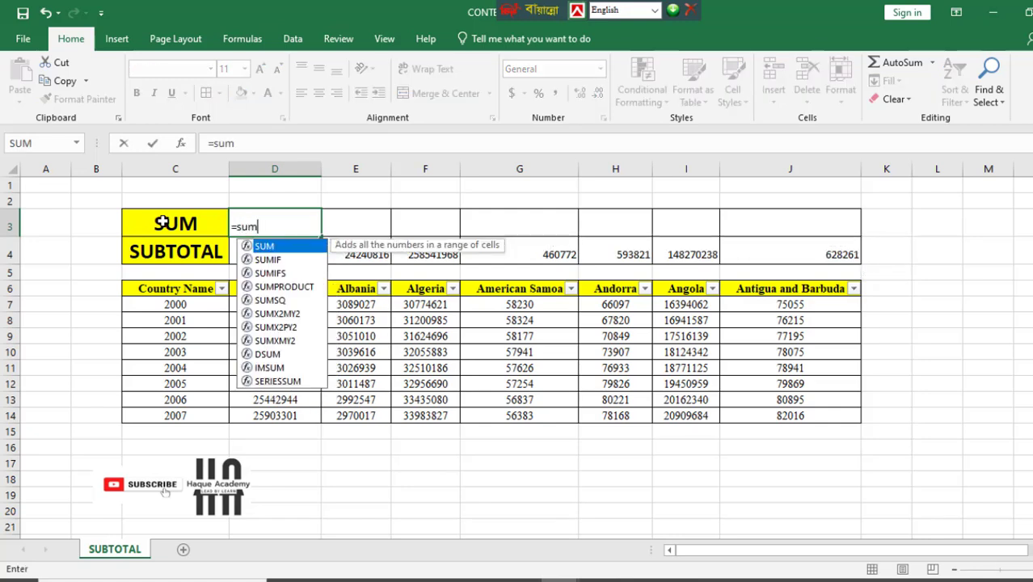
pyautogui.doubleClick(247, 247)
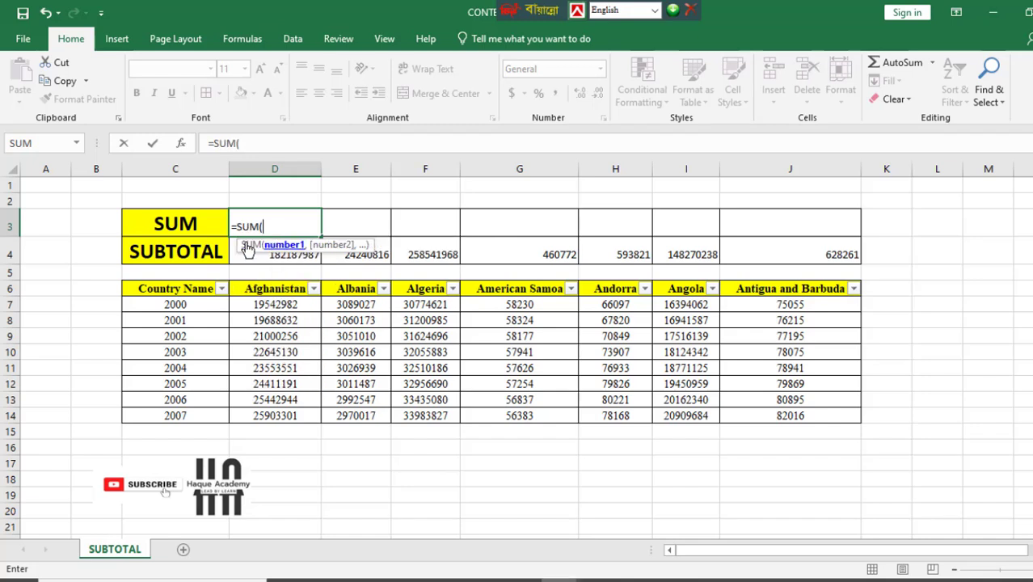
pyautogui.moveTo(279, 307); pyautogui.dragTo(277, 418)
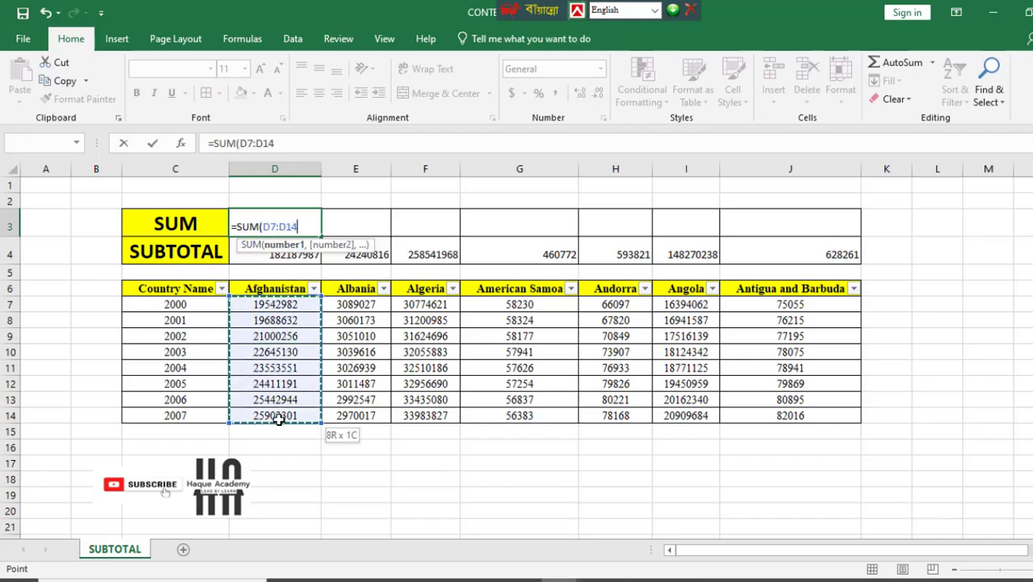
pyautogui.write(')')
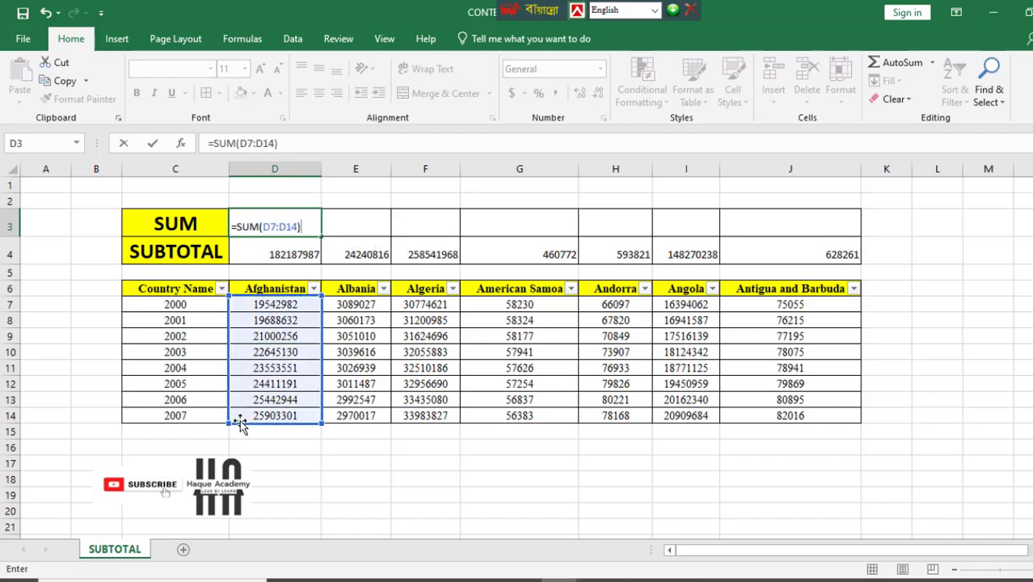
pyautogui.press('Return')
# Copy the SUM formula from D3 across the row to J3 for the remaining countries
pyautogui.click(291, 227)
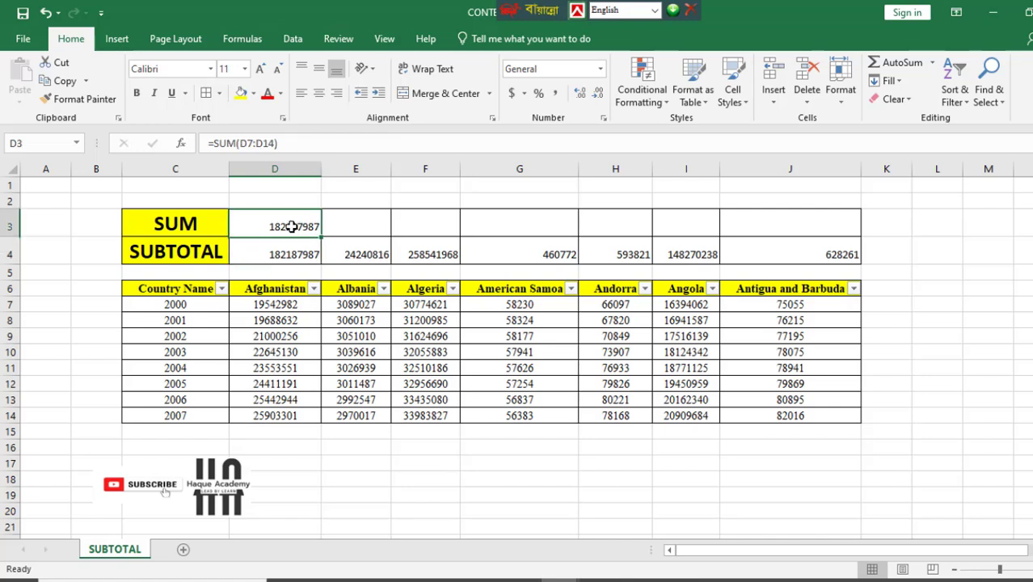
pyautogui.moveTo(322, 235); pyautogui.dragTo(841, 243)
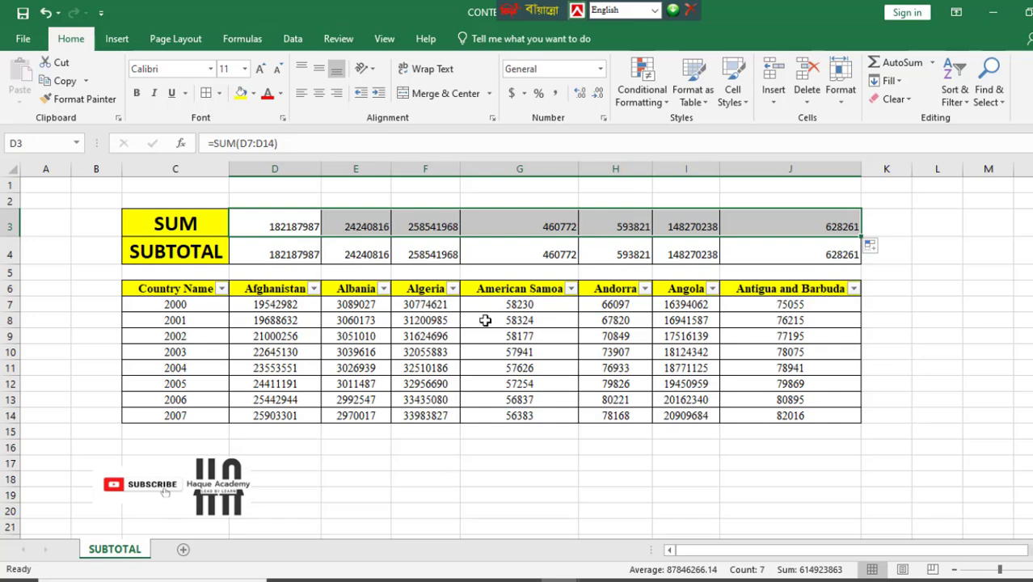
pyautogui.click(285, 248)
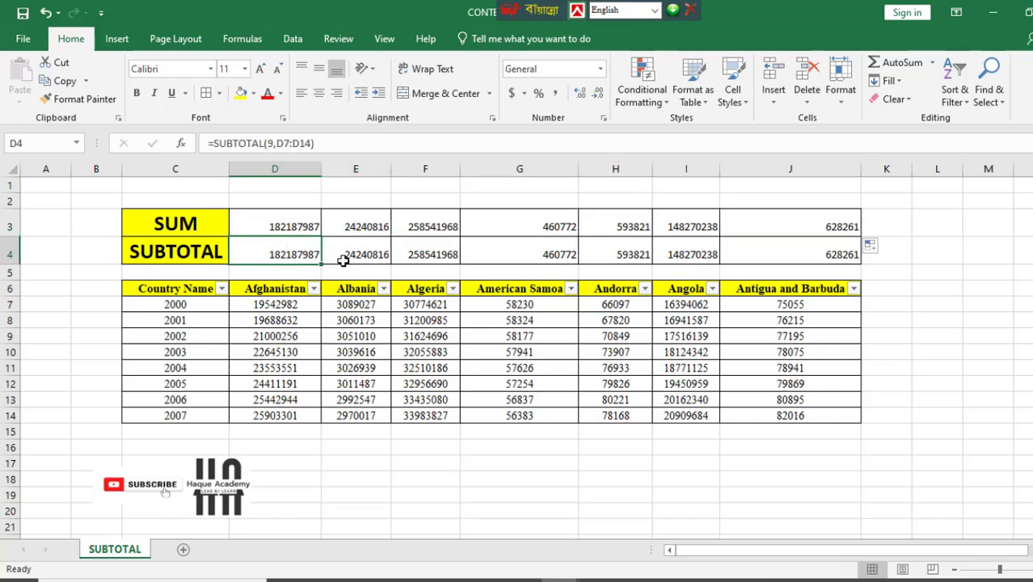
pyautogui.click(179, 319)
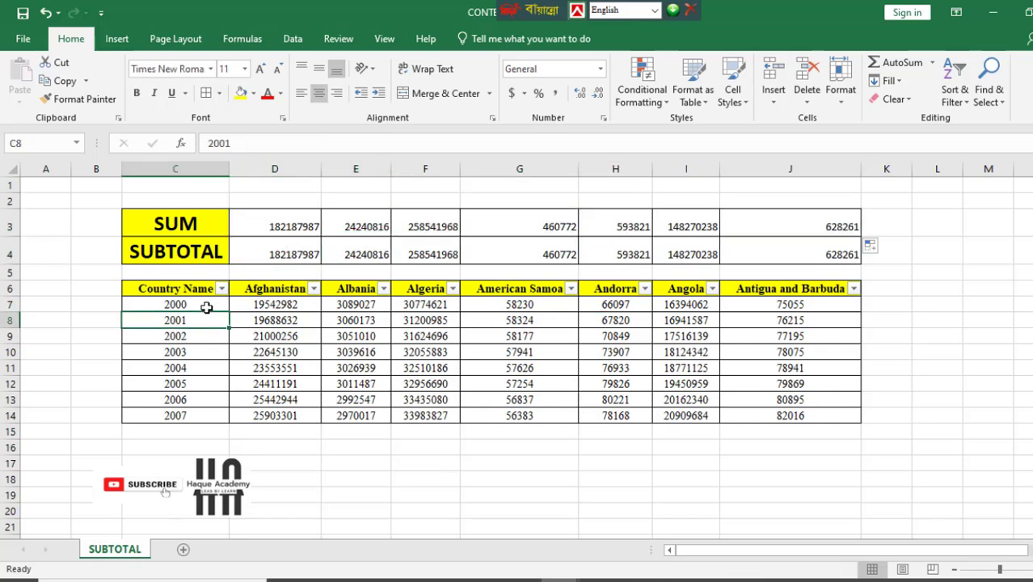
# Filter the Country Name column to show only the years 2002, 2003 and 2004
pyautogui.scroll(-2, 205, 307)
pyautogui.scroll(2, 205, 307)
pyautogui.click(206, 305)
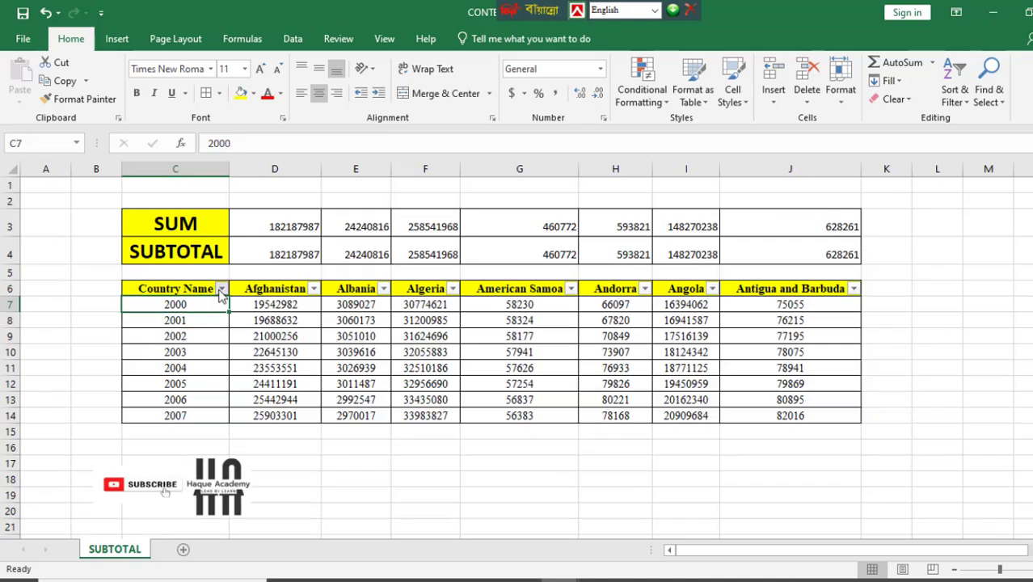
pyautogui.click(221, 289)
pyautogui.click(53, 407)
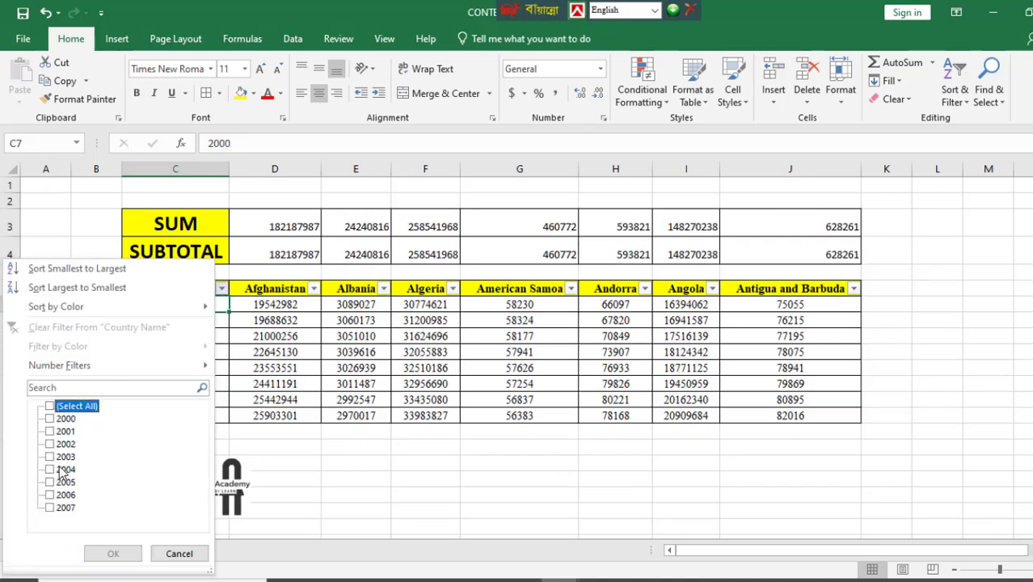
pyautogui.click(65, 470)
pyautogui.click(65, 473)
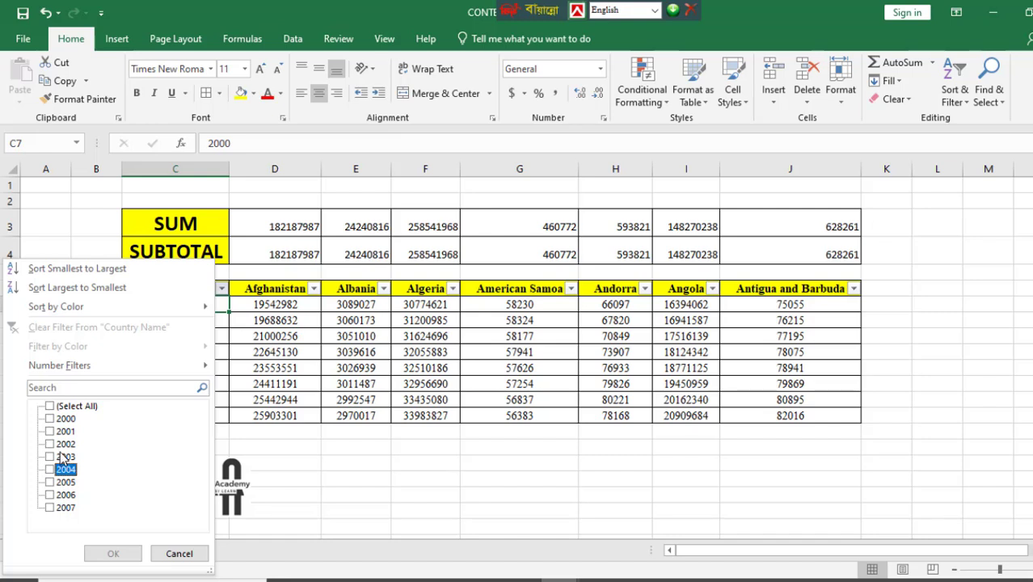
pyautogui.click(61, 446)
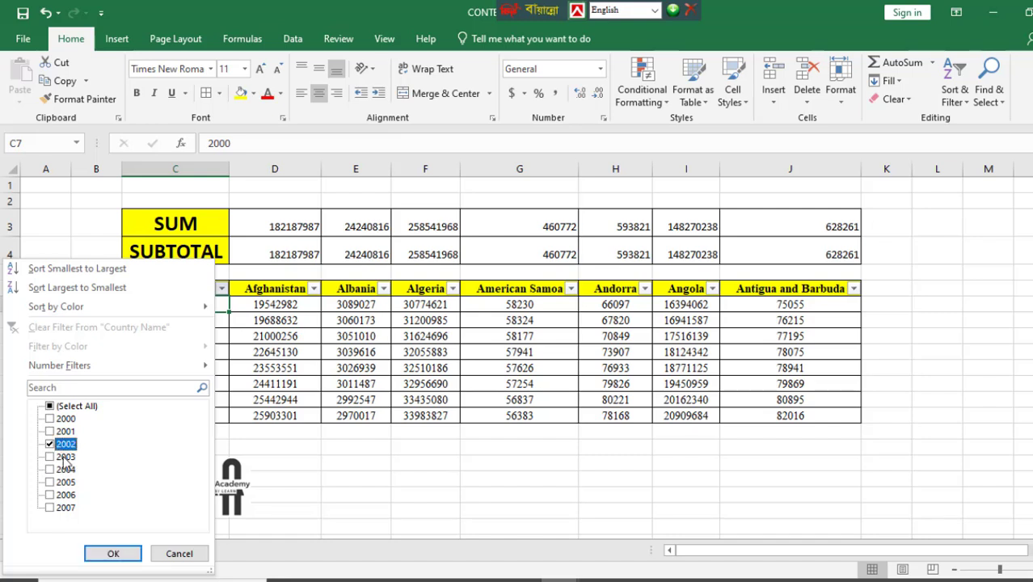
pyautogui.click(66, 457)
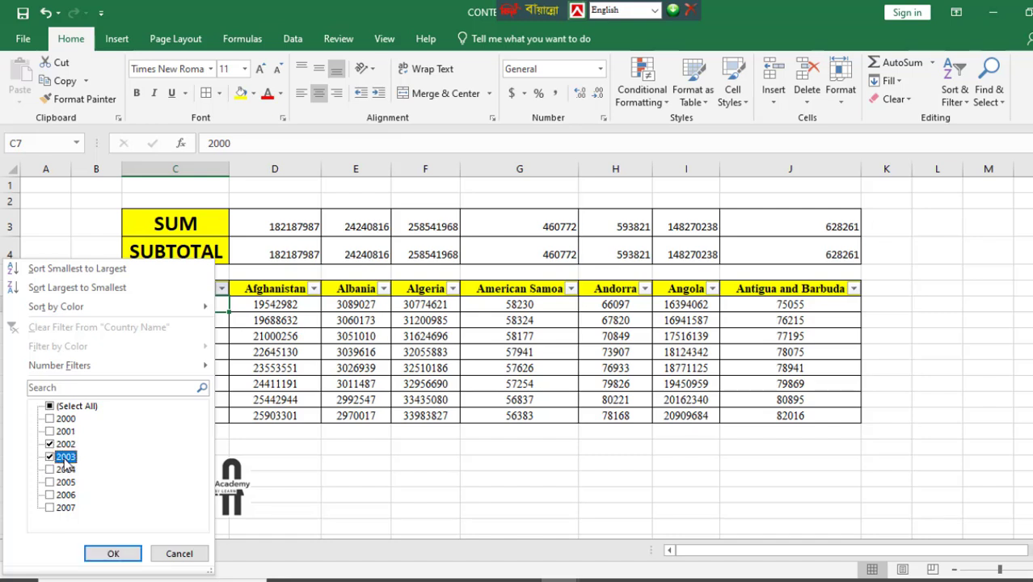
pyautogui.click(65, 472)
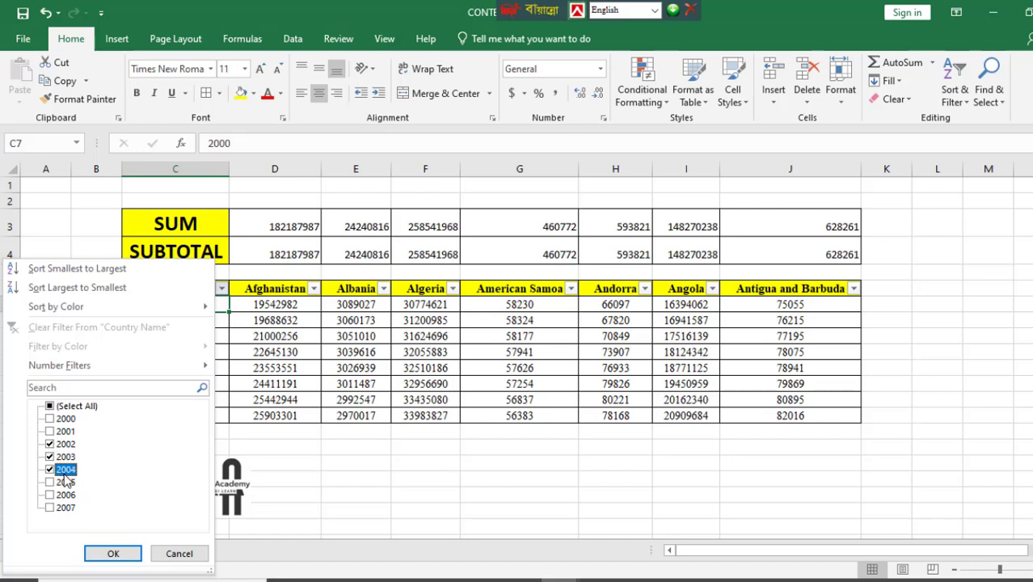
pyautogui.click(113, 558)
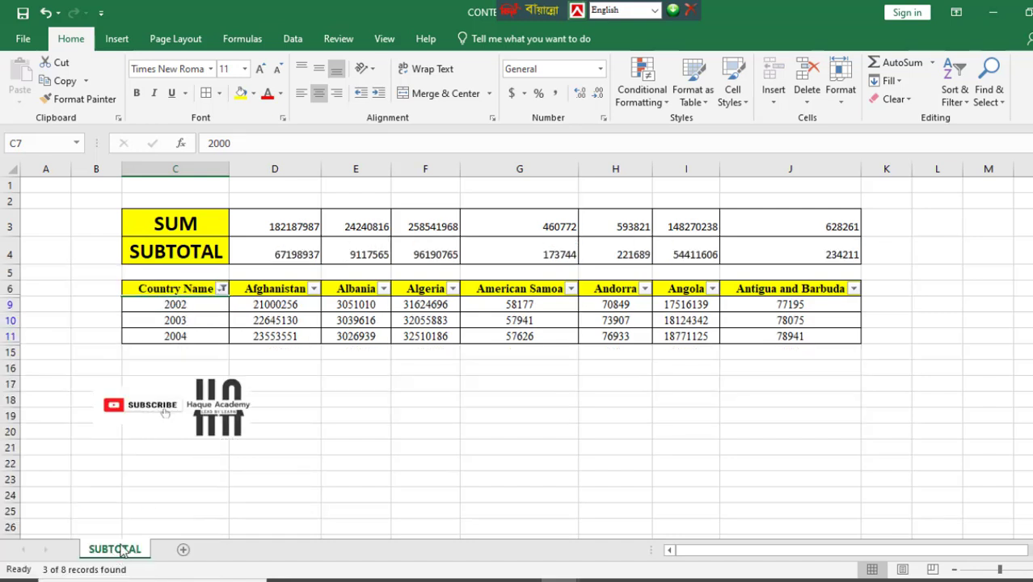
# Compare the SUBTOTAL results in D4:J4 with the SUM results in D3:J3 for the filtered rows
pyautogui.click(294, 254)
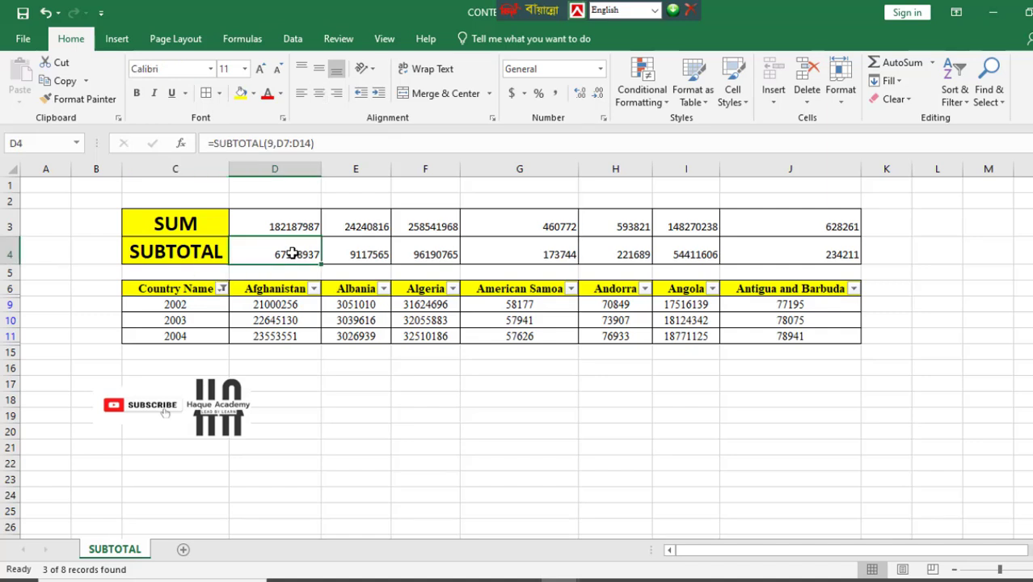
pyautogui.moveTo(294, 254); pyautogui.dragTo(833, 254)
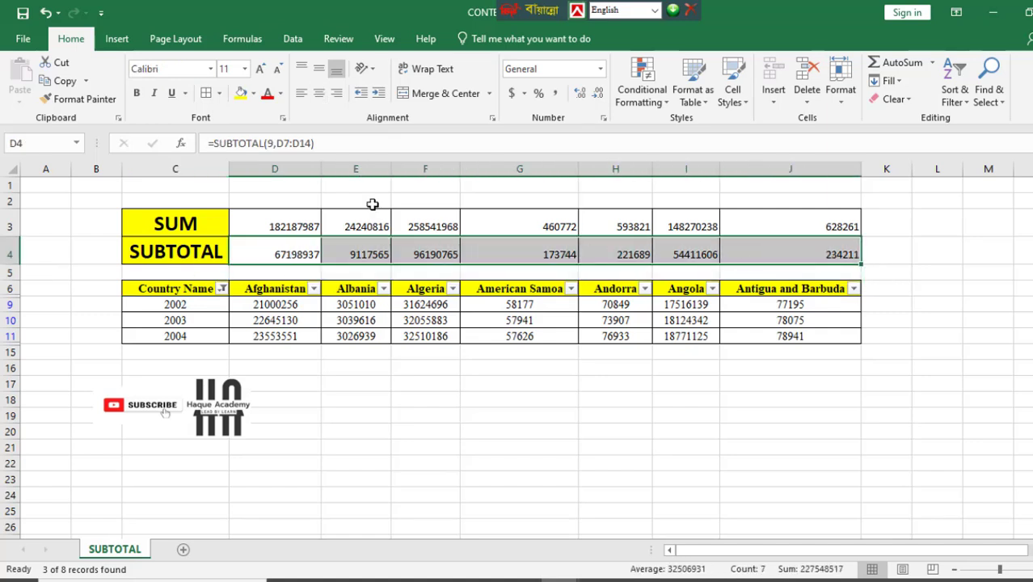
pyautogui.moveTo(279, 222); pyautogui.dragTo(816, 225)
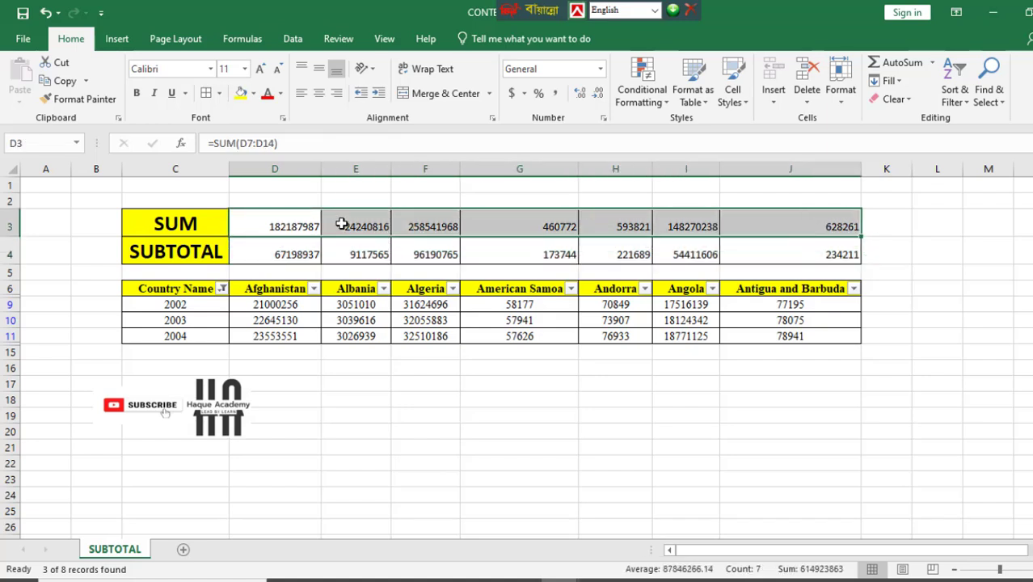
pyautogui.click(296, 255)
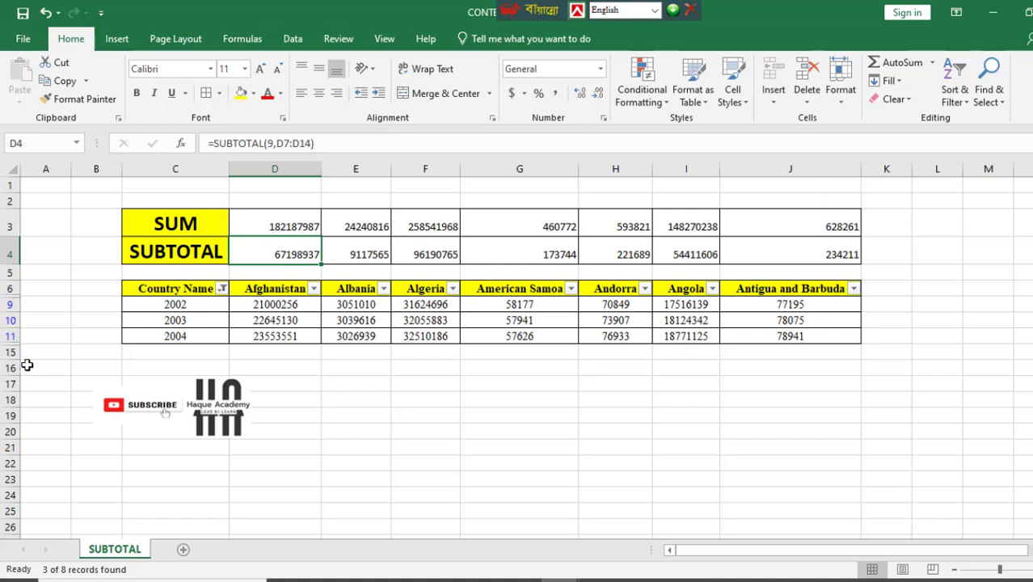
pyautogui.click(264, 217)
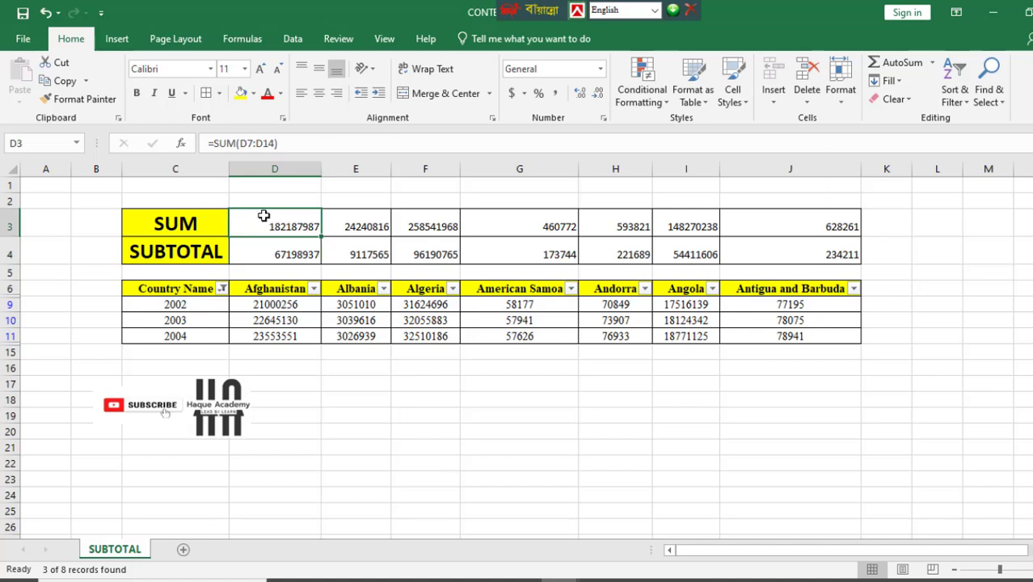
pyautogui.moveTo(275, 217); pyautogui.dragTo(827, 226)
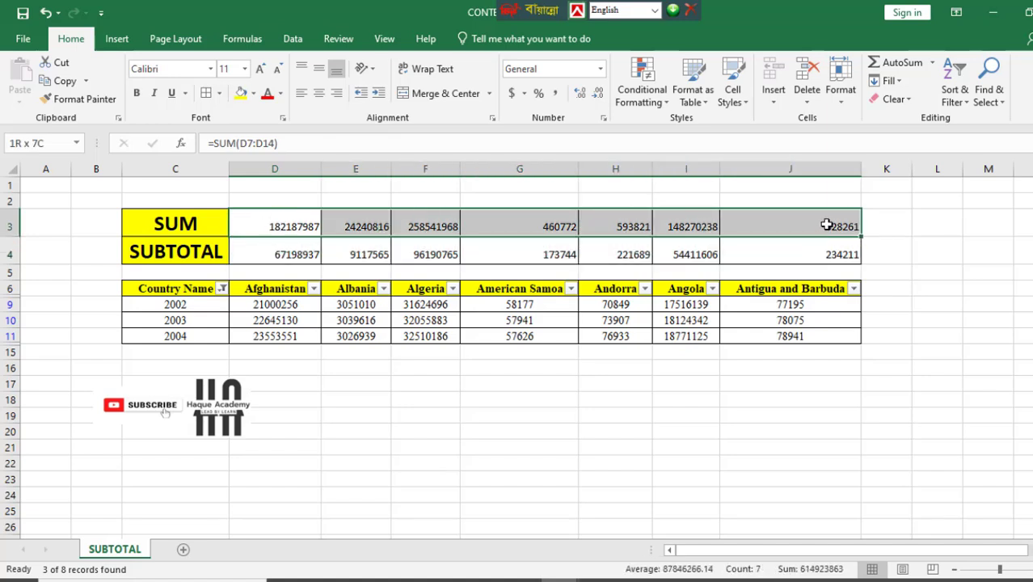
pyautogui.click(275, 257)
pyautogui.moveTo(296, 252); pyautogui.dragTo(809, 252)
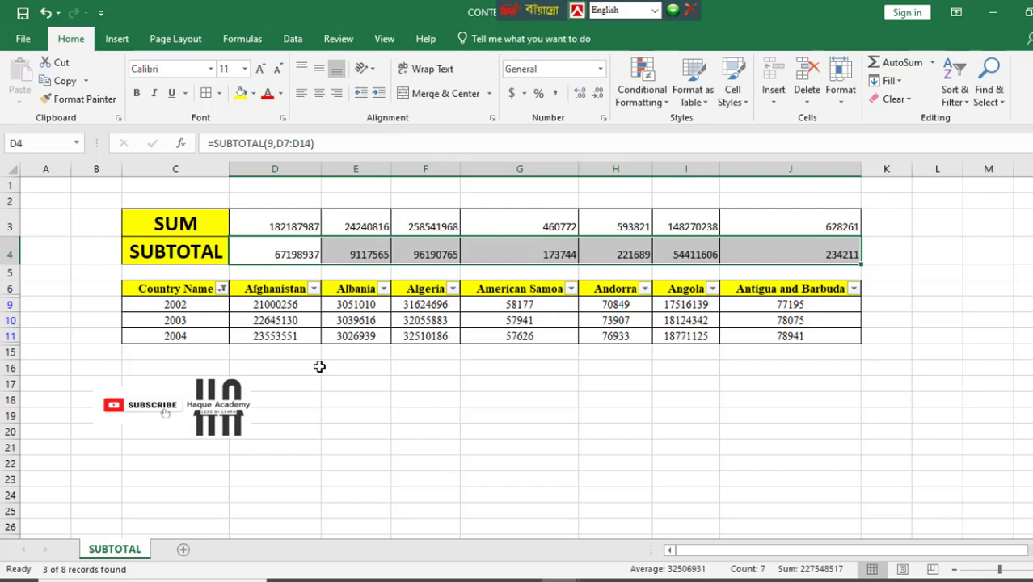
# Change the formula in D3 to =COUNT(D7:D14) and copy it across the row to J3
pyautogui.click(271, 225)
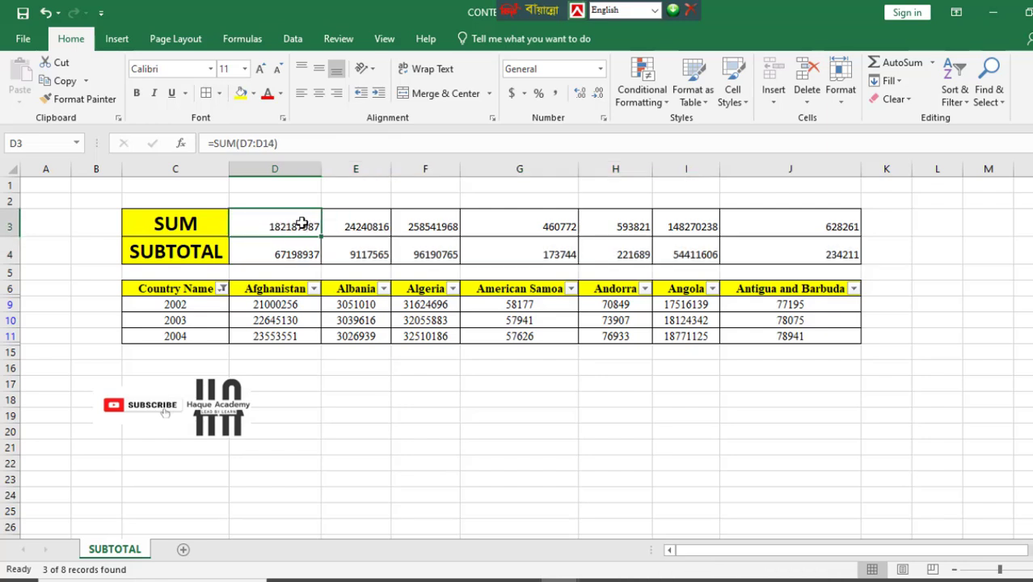
pyautogui.doubleClick(283, 224)
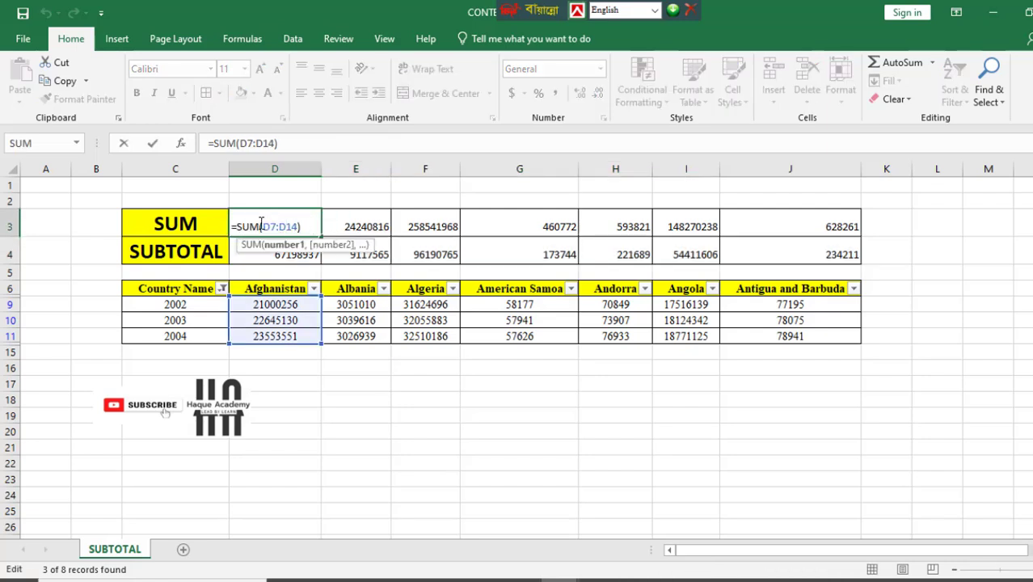
pyautogui.press('BackSpace')
pyautogui.press('BackSpace')
pyautogui.press('BackSpace')
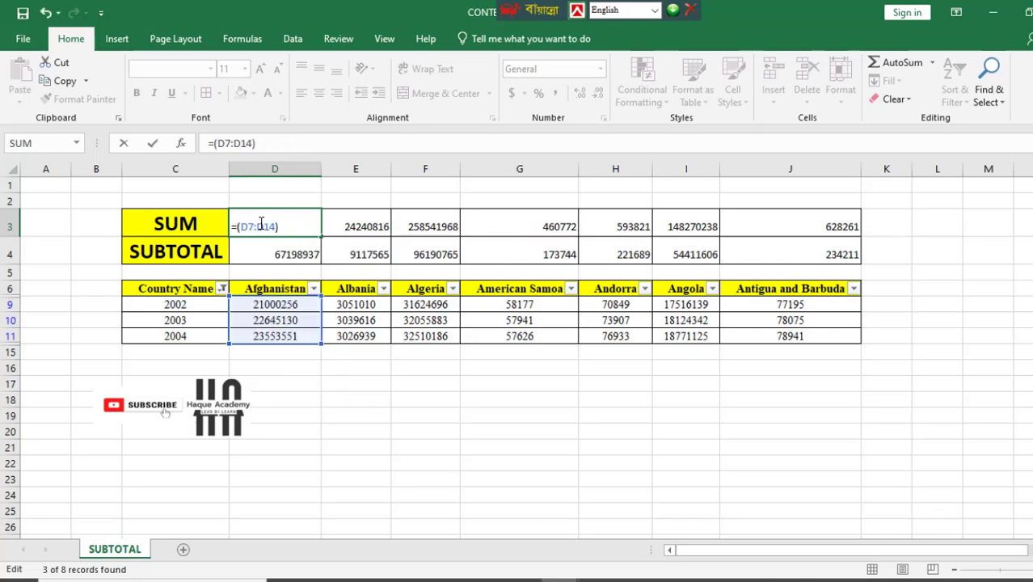
pyautogui.write('cou')
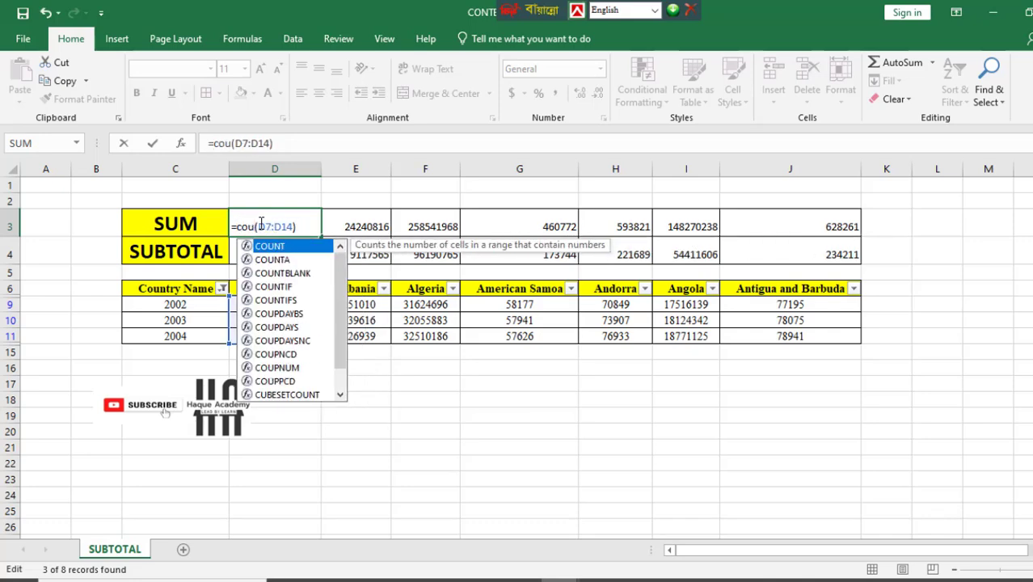
pyautogui.doubleClick(283, 250)
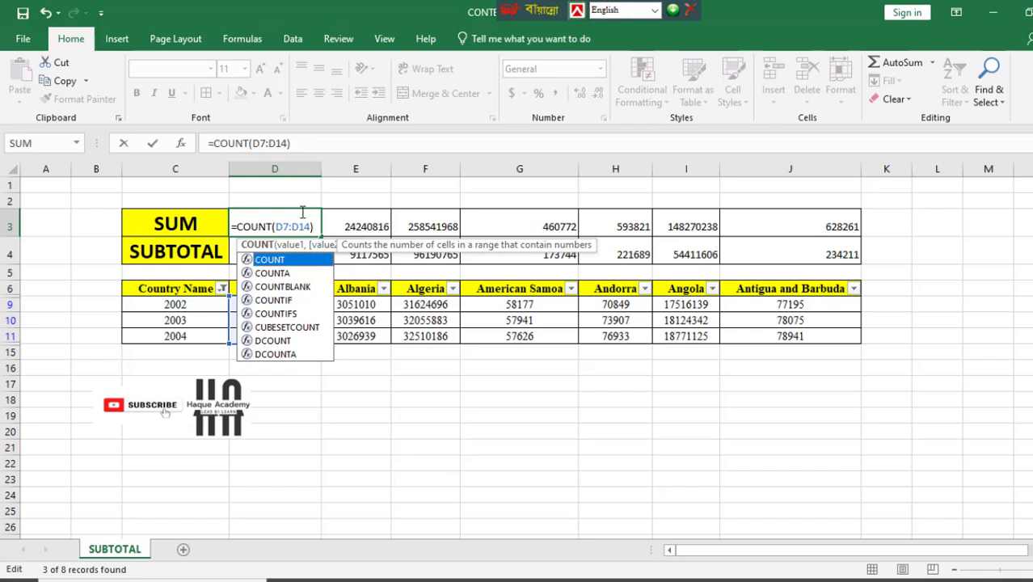
pyautogui.press('Return')
pyautogui.press('Up')
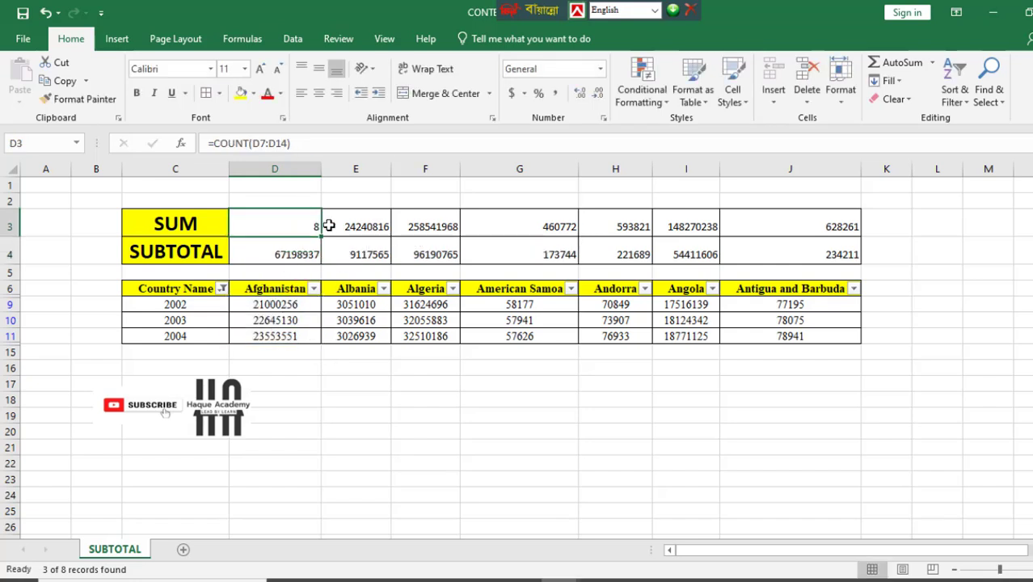
pyautogui.moveTo(322, 236); pyautogui.dragTo(809, 226)
# Clear the Country Name filter and check the Afghanistan values in D7:D14 against the count in D3
pyautogui.click(211, 304)
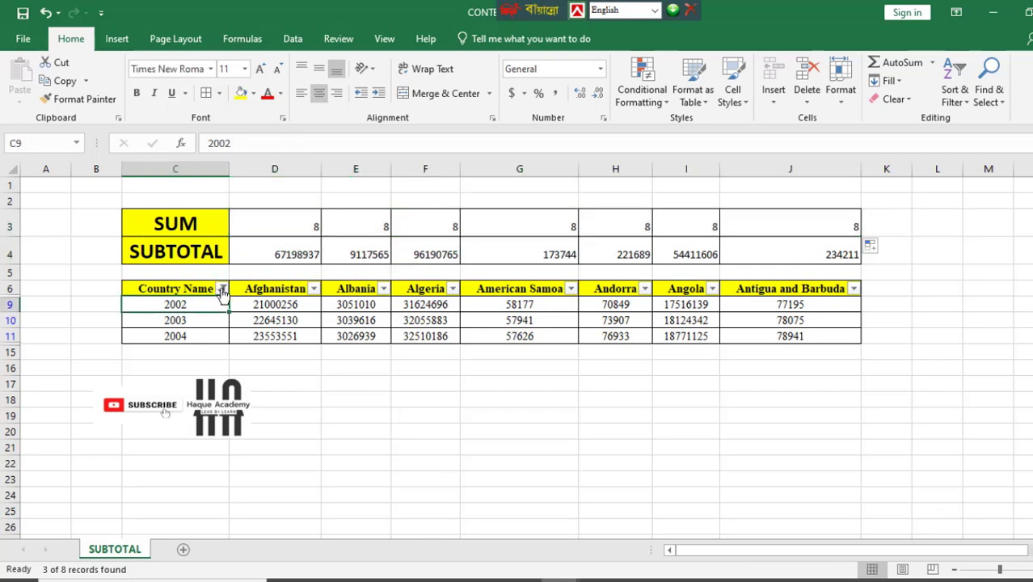
pyautogui.click(222, 288)
pyautogui.click(116, 328)
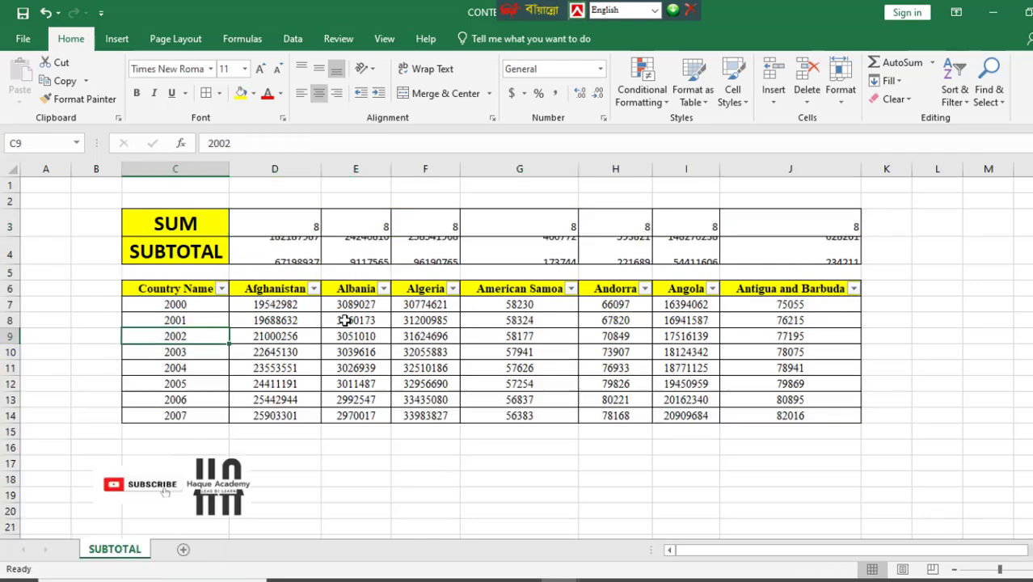
pyautogui.click(310, 224)
pyautogui.click(272, 312)
pyautogui.moveTo(272, 313); pyautogui.dragTo(275, 413)
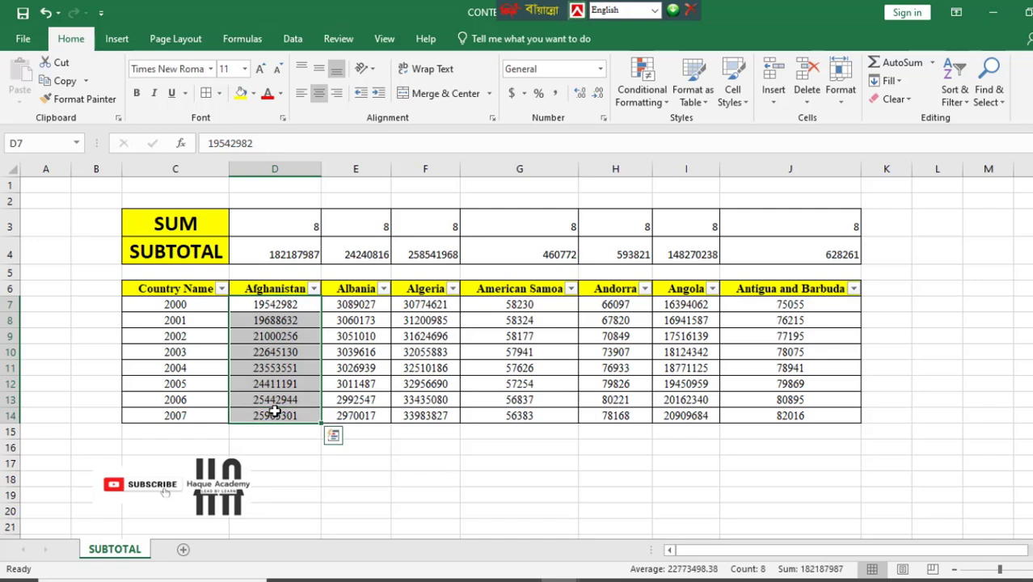
pyautogui.click(273, 384)
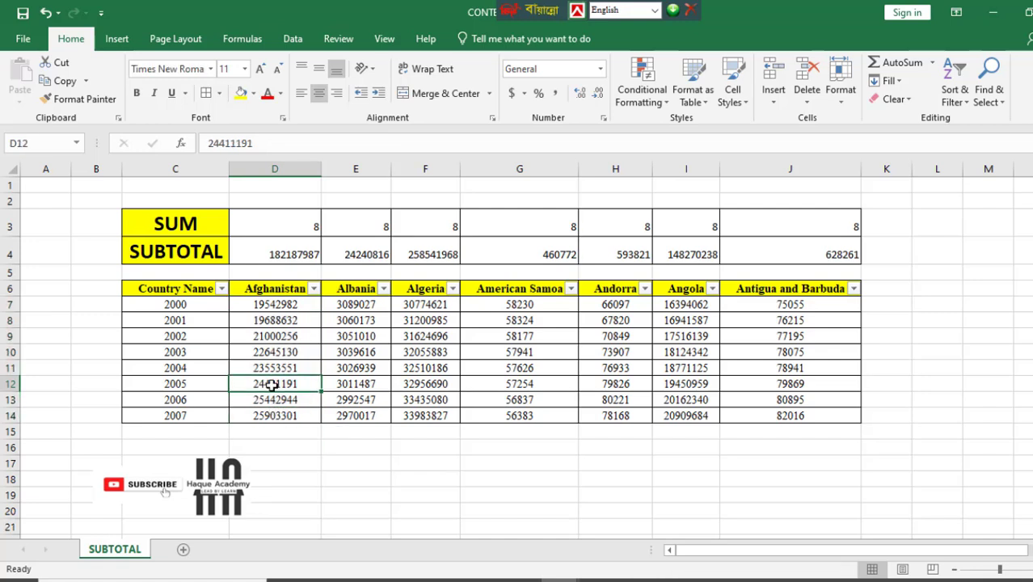
pyautogui.click(301, 255)
pyautogui.doubleClick(301, 255)
pyautogui.click(303, 216)
pyautogui.press('Escape')
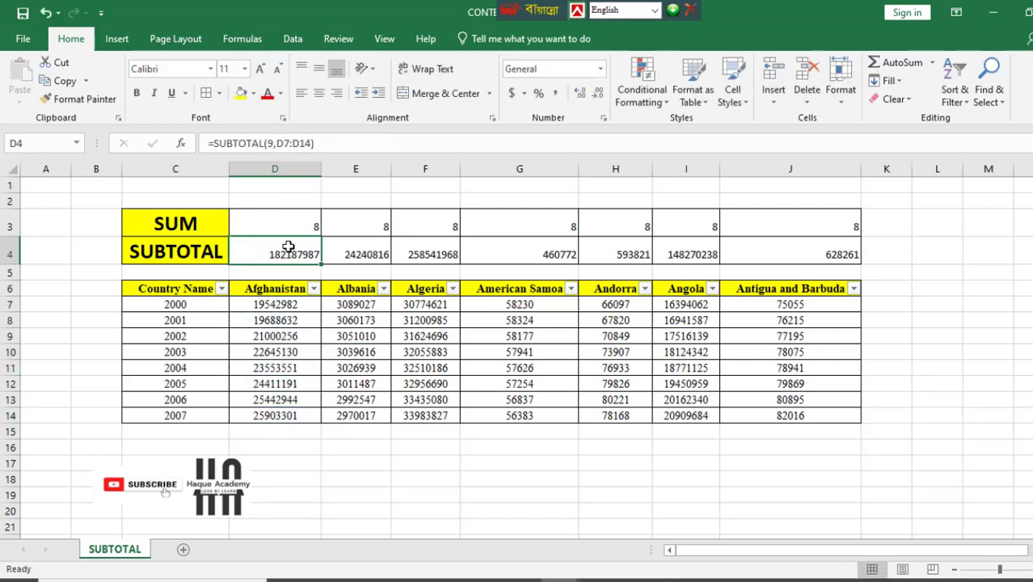
# Change the formula in D4 to =SUBTOTAL(2,D7:D14), using the COUNT function number
pyautogui.doubleClick(288, 252)
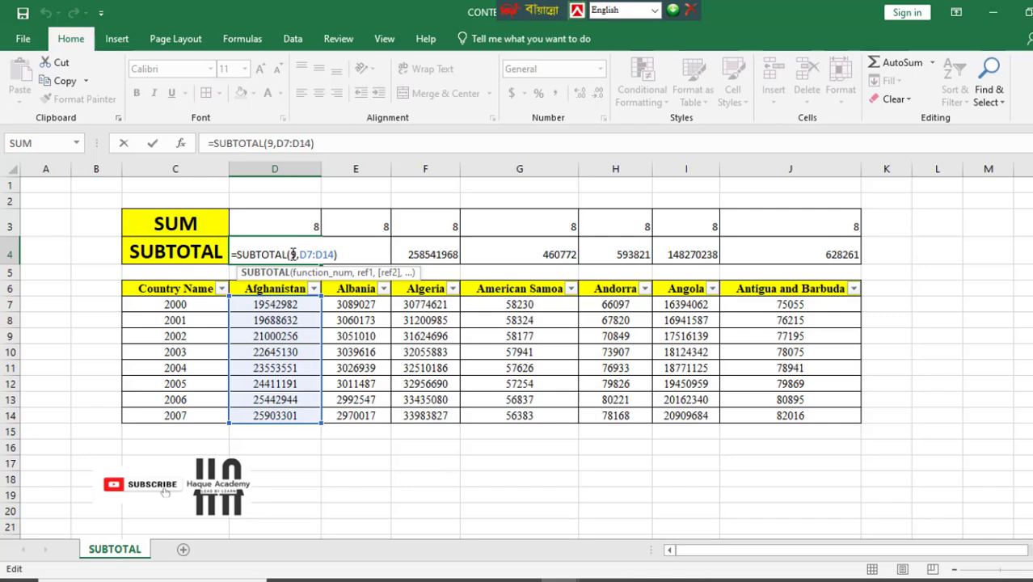
pyautogui.moveTo(305, 255); pyautogui.dragTo(345, 254)
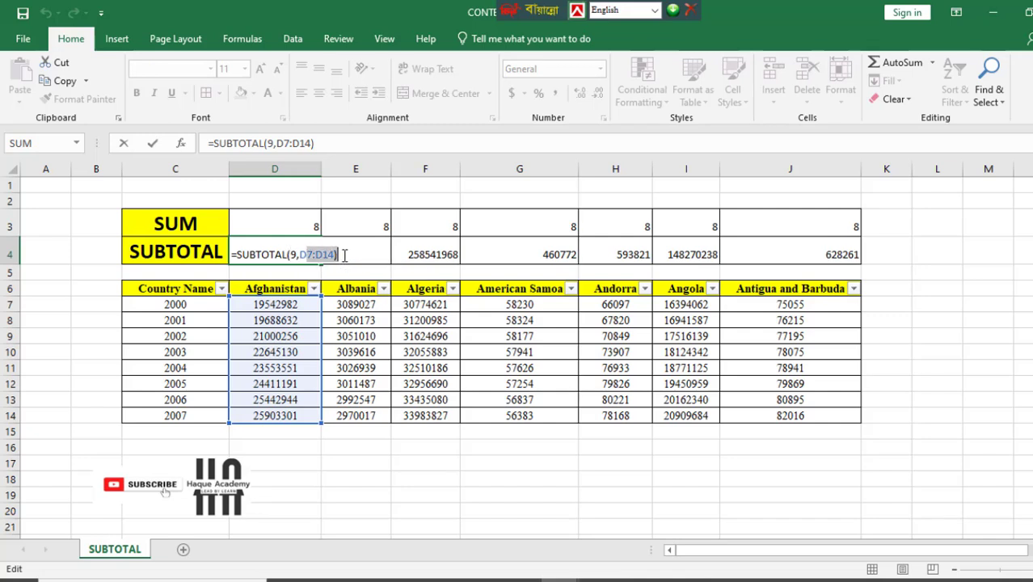
pyautogui.press('BackSpace')
pyautogui.press('BackSpace')
pyautogui.press('BackSpace')
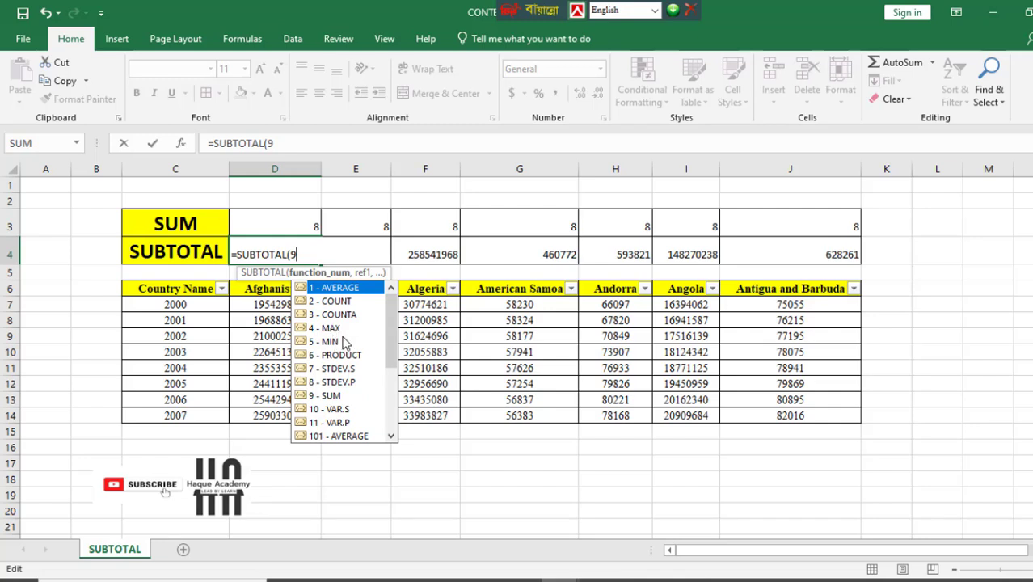
pyautogui.doubleClick(346, 301)
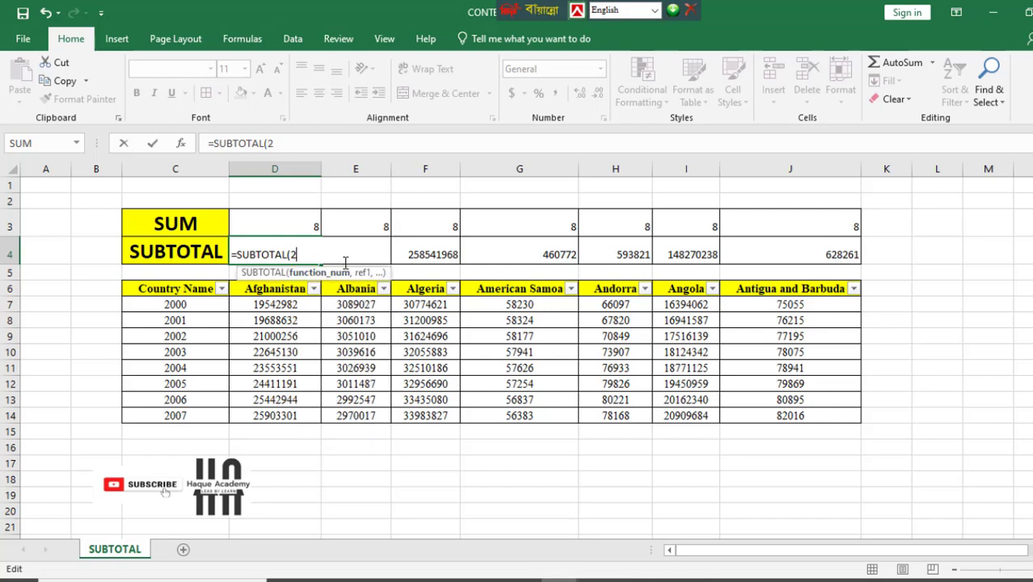
pyautogui.write(',')
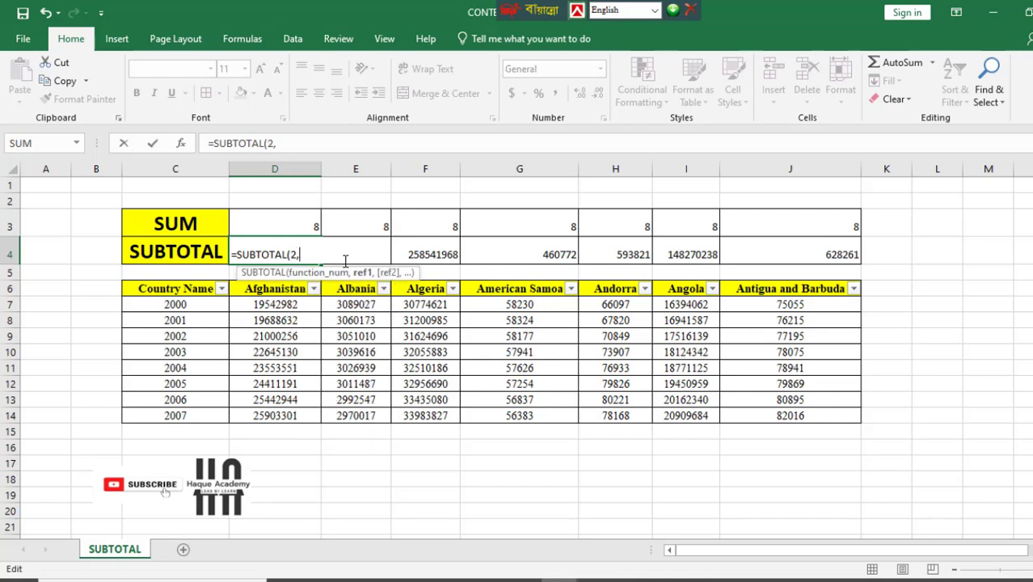
pyautogui.moveTo(293, 304); pyautogui.dragTo(289, 408)
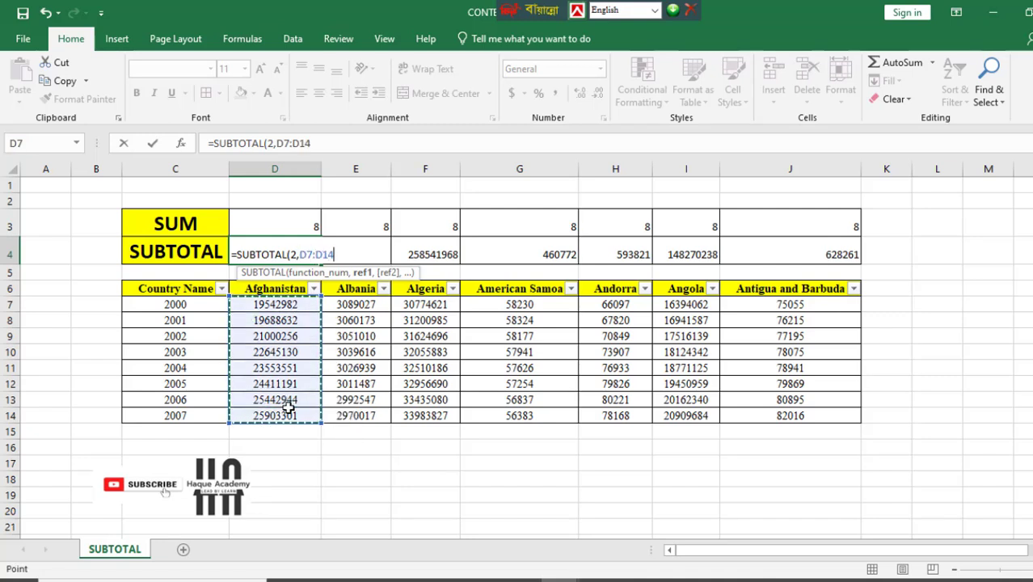
pyautogui.write(')')
pyautogui.press('Return')
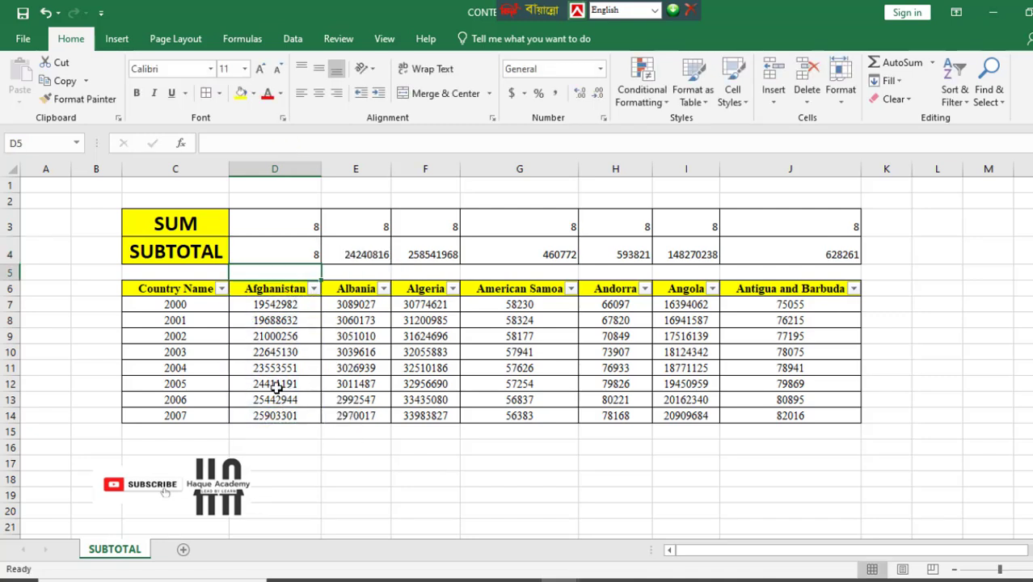
# Copy the COUNT-type SUBTOTAL formula from D4 across the row to J4
pyautogui.click(304, 241)
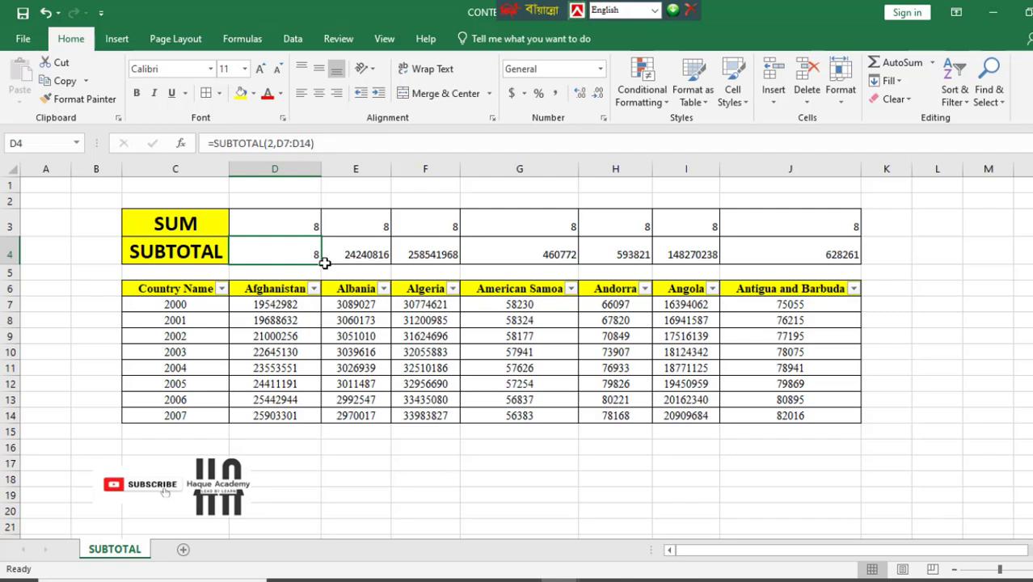
pyautogui.moveTo(324, 262); pyautogui.dragTo(750, 271)
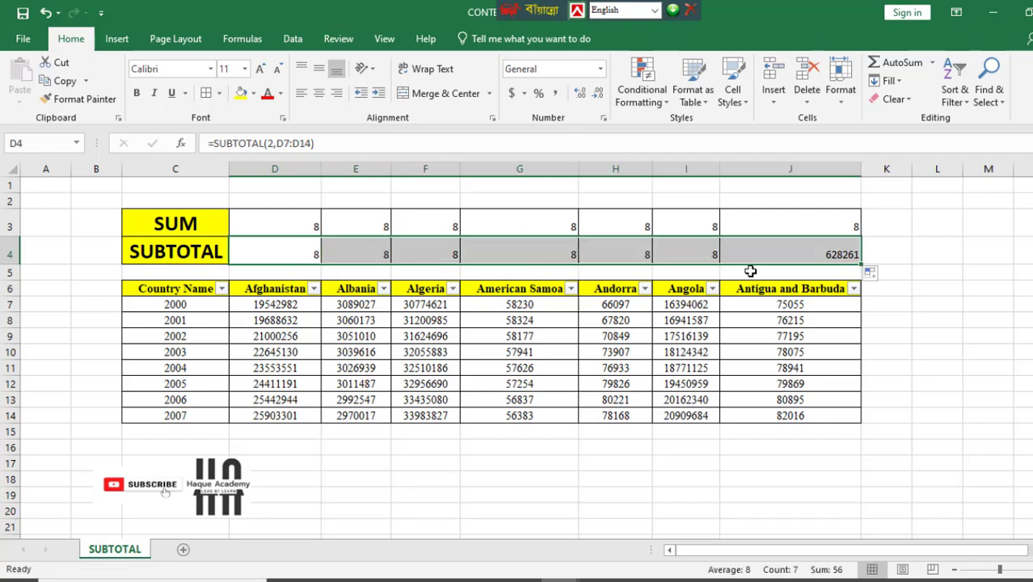
pyautogui.click(307, 321)
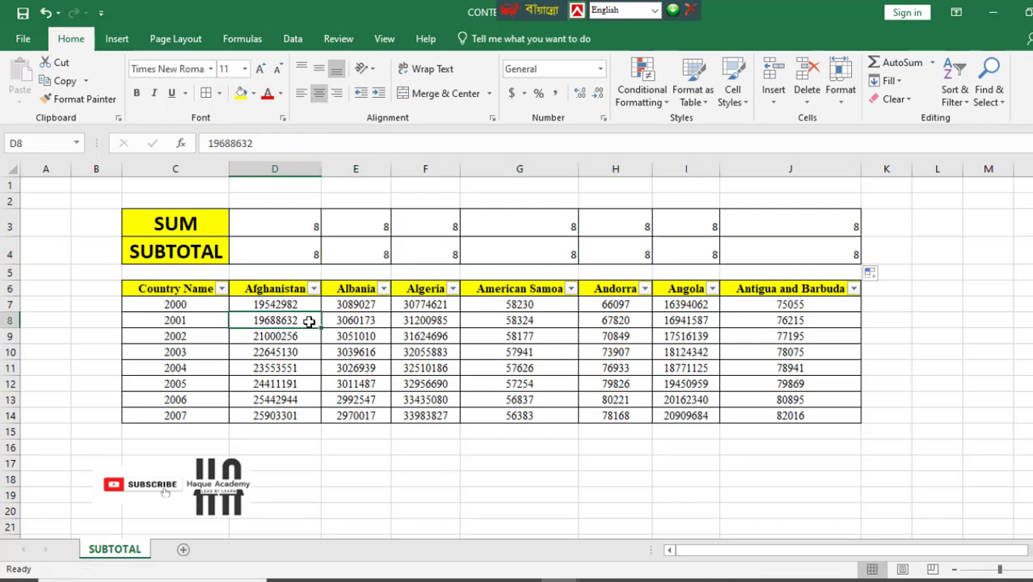
# Filter the Country Name column to show only the 2004 row
pyautogui.click(221, 289)
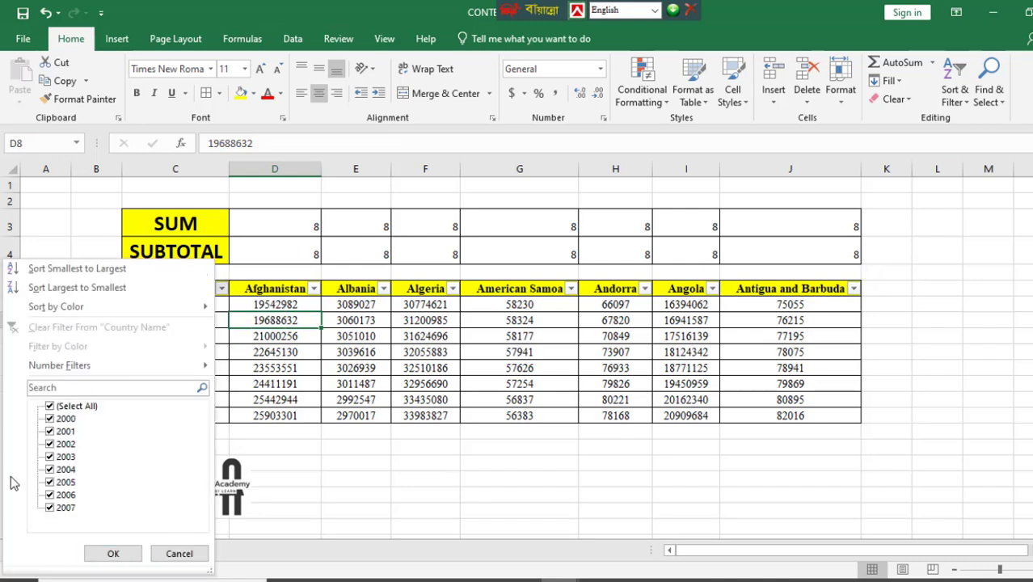
pyautogui.click(60, 407)
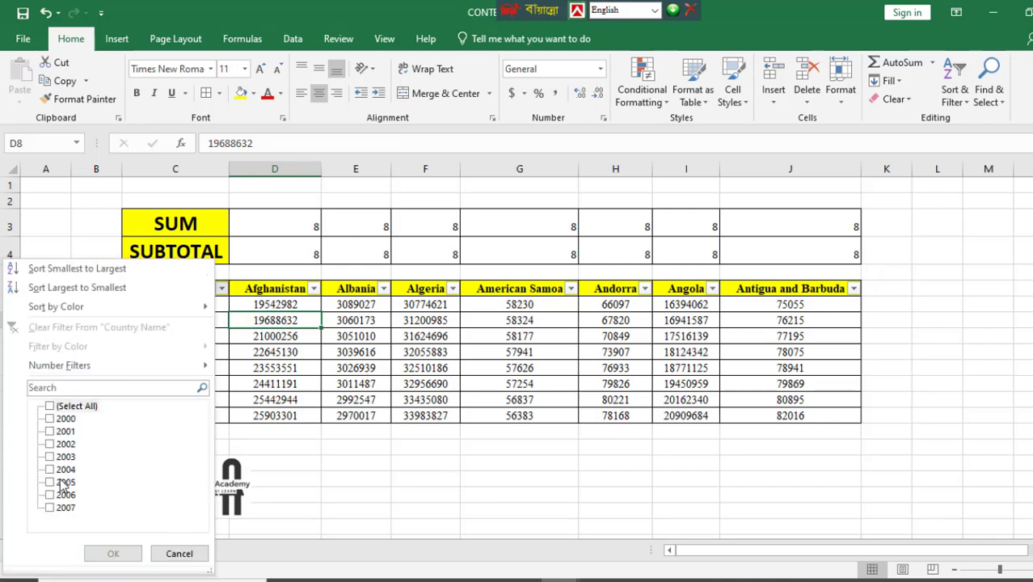
pyautogui.click(58, 470)
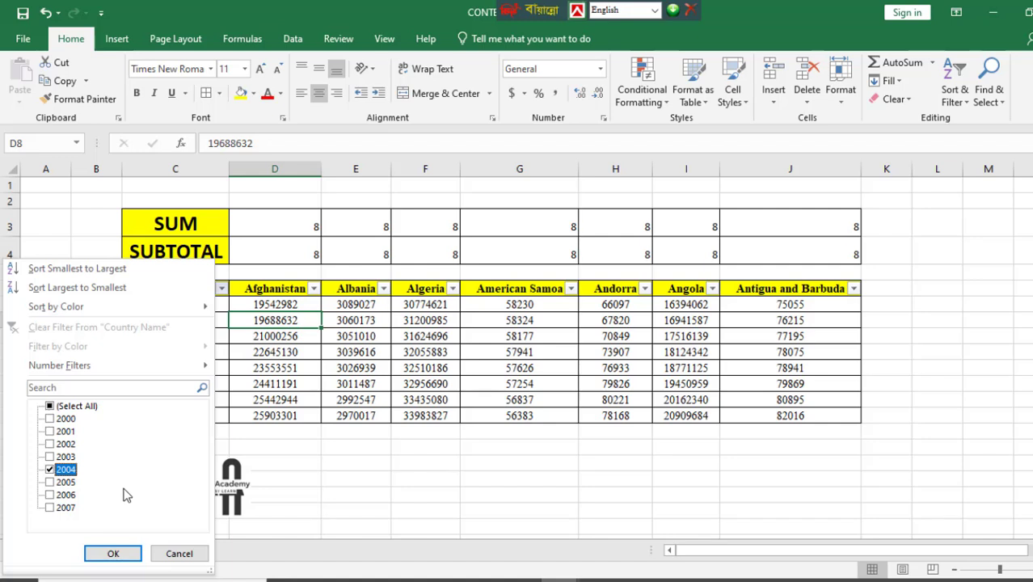
pyautogui.click(114, 554)
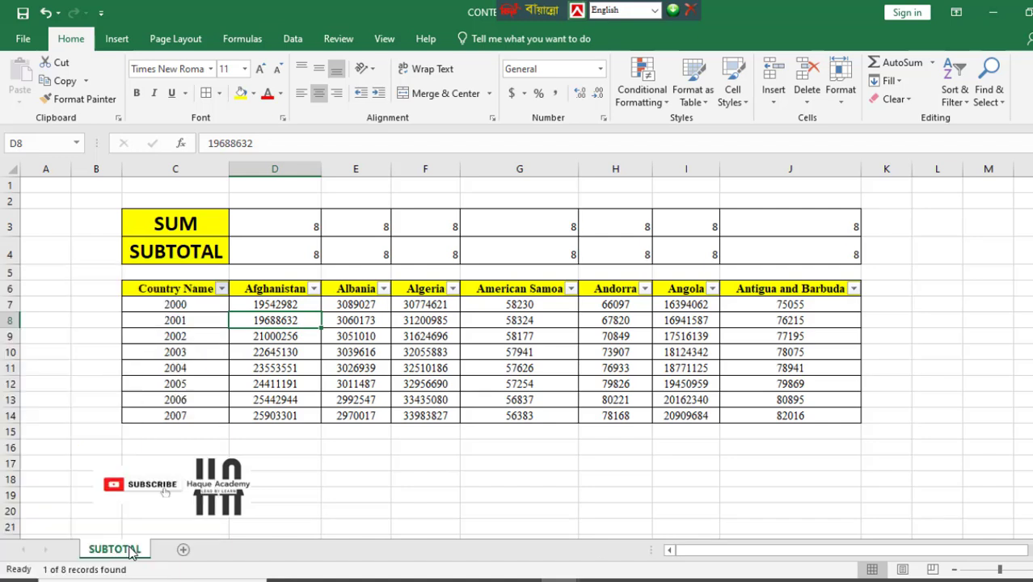
# Compare the COUNT formula in D3 with the SUBTOTAL formula in D4 on the filtered table, and clear the filter
pyautogui.click(301, 248)
pyautogui.click(293, 227)
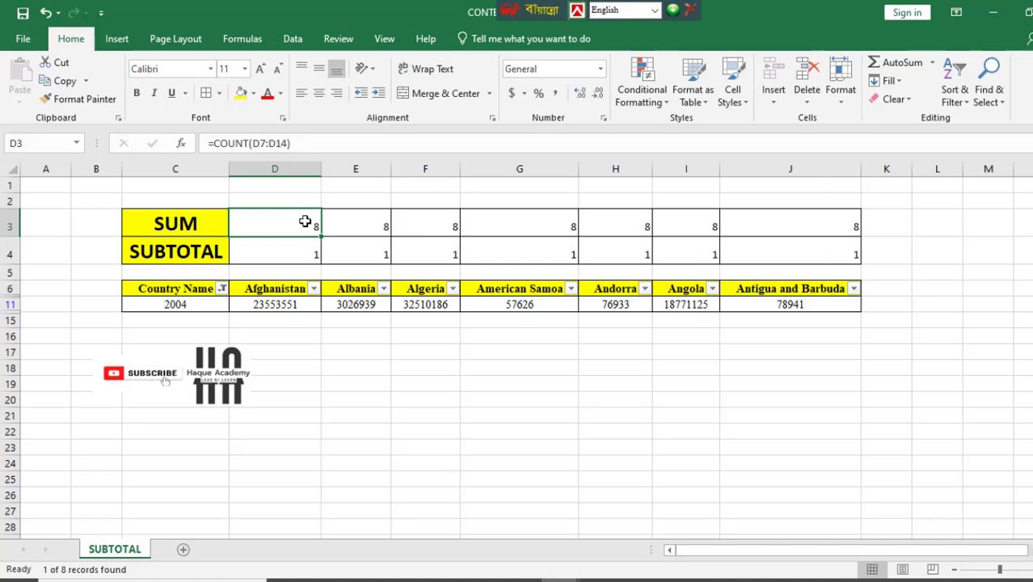
pyautogui.click(305, 252)
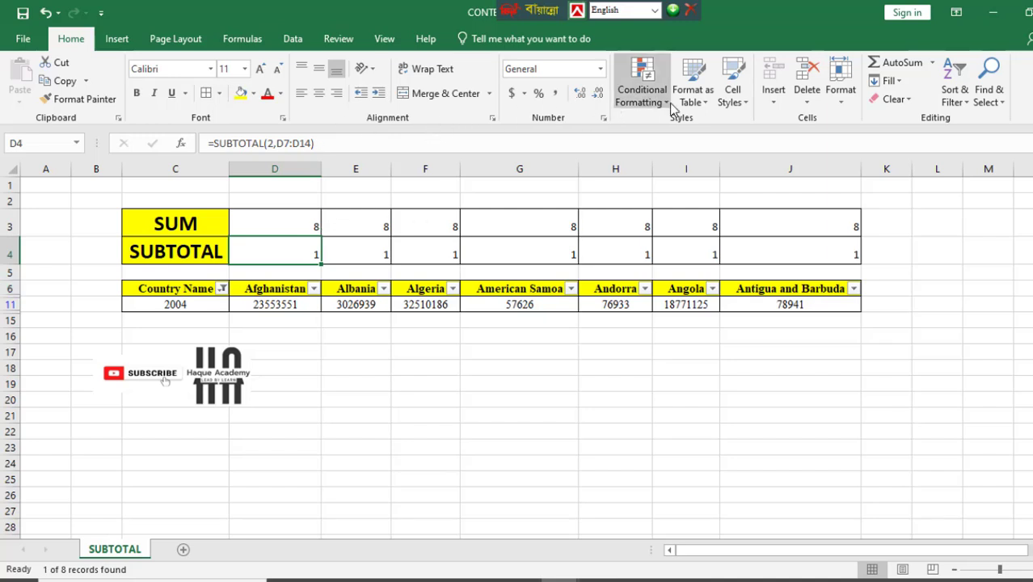
pyautogui.click(956, 93)
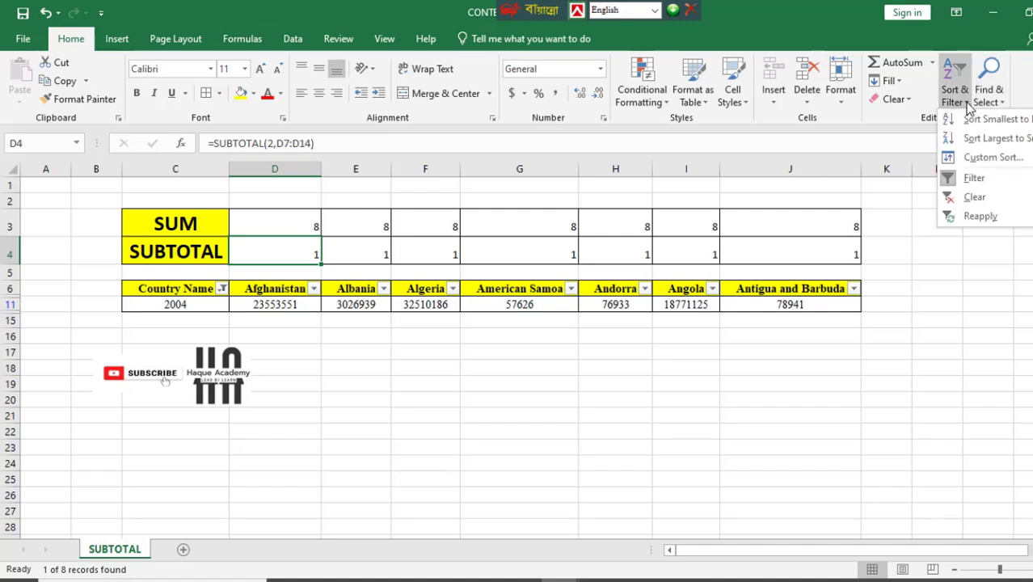
pyautogui.click(974, 199)
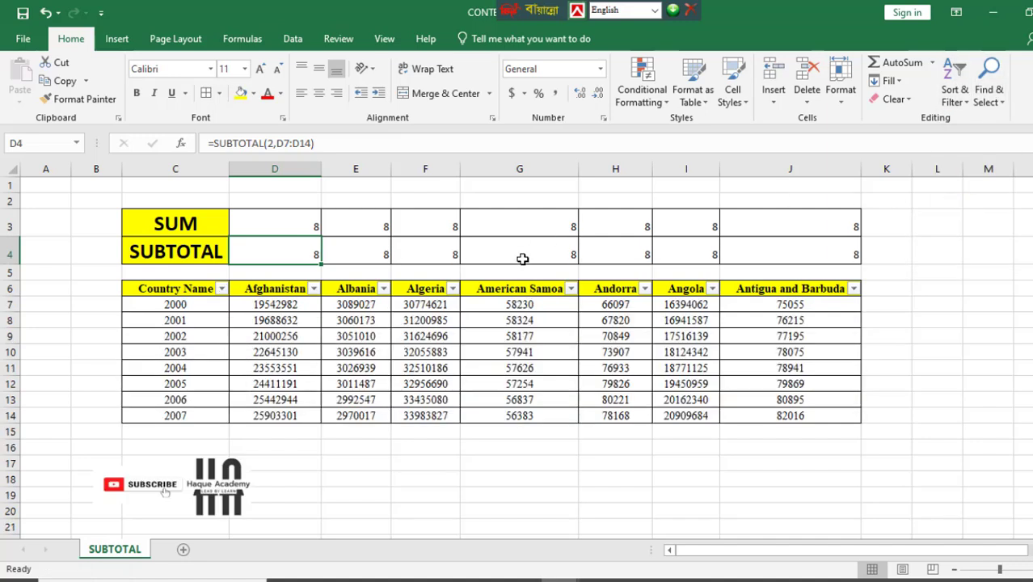